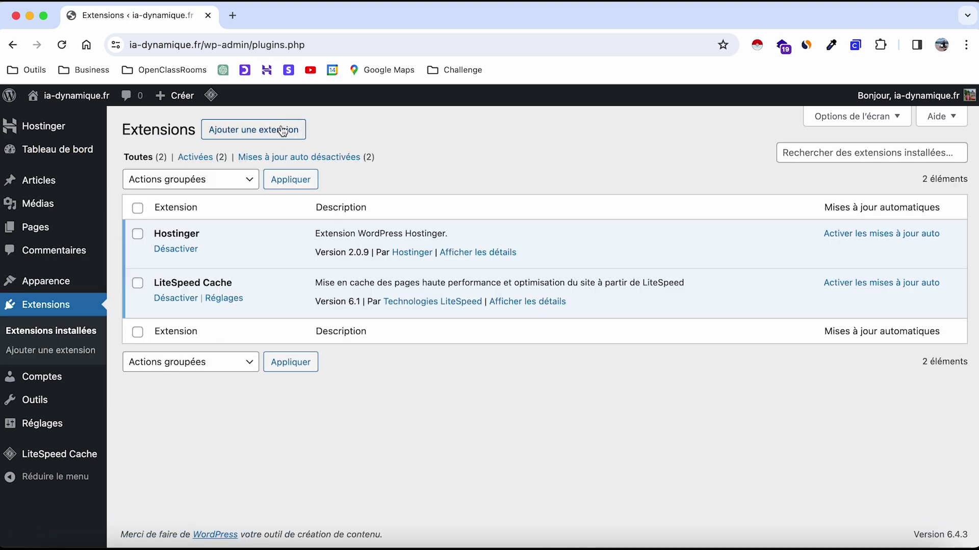
Search the plugin directory for "elementor" and install Elementor Website Builder
click(284, 132)
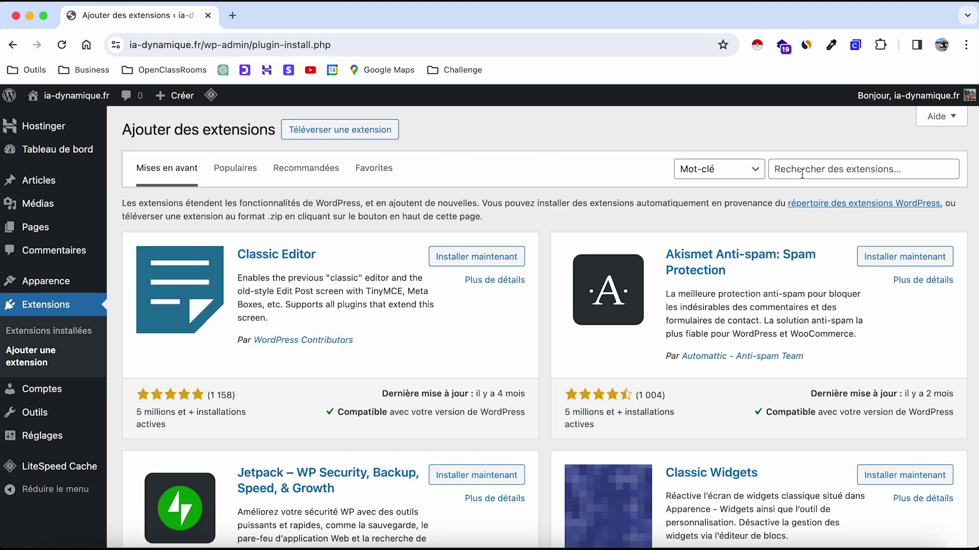
click(802, 170)
text(elemen)
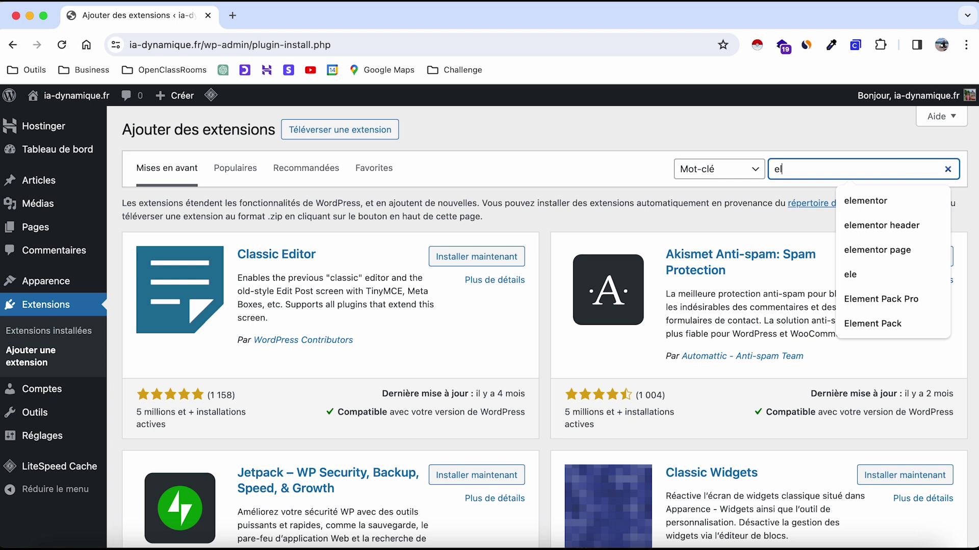
text(tor)
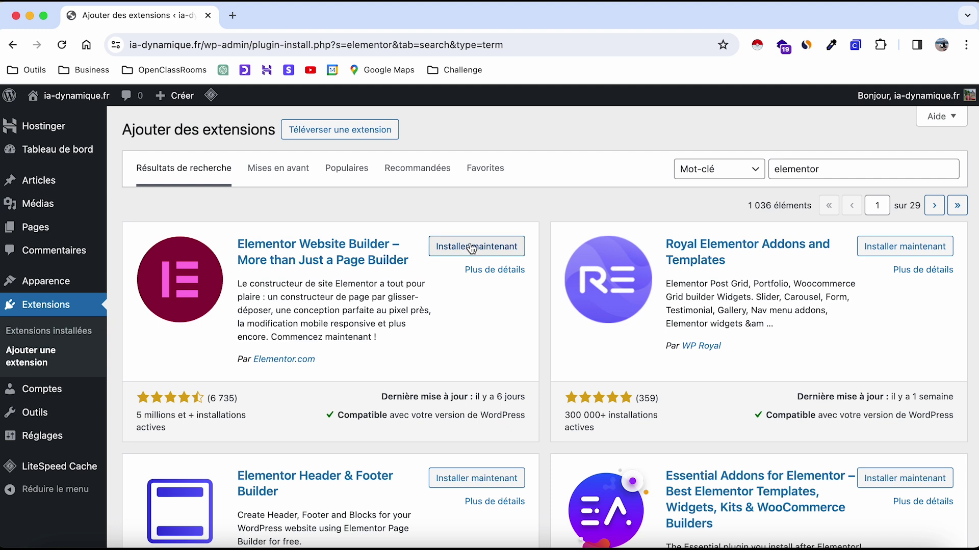
click(472, 247)
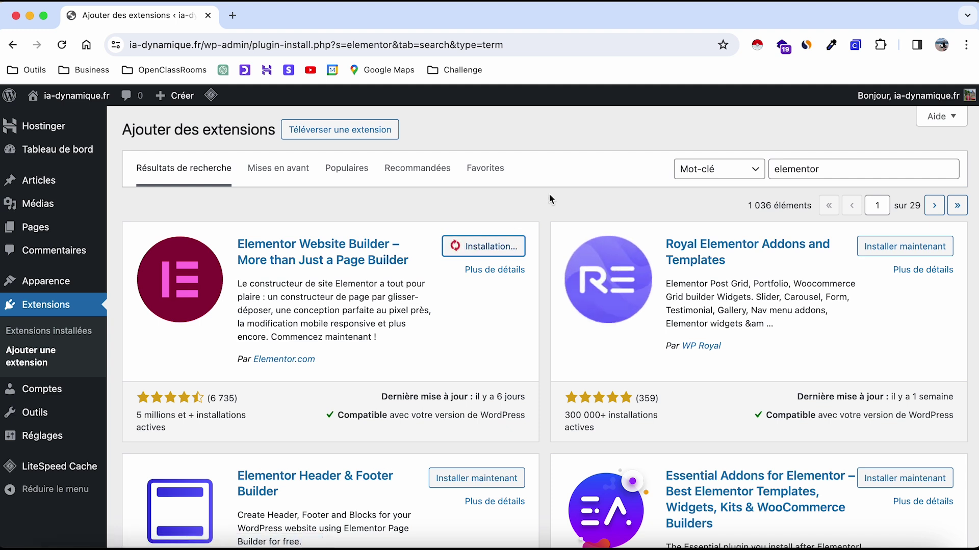
Install the Elementor Header & Footer Builder plugin from the same search results
scroll(549, 194, down, 2)
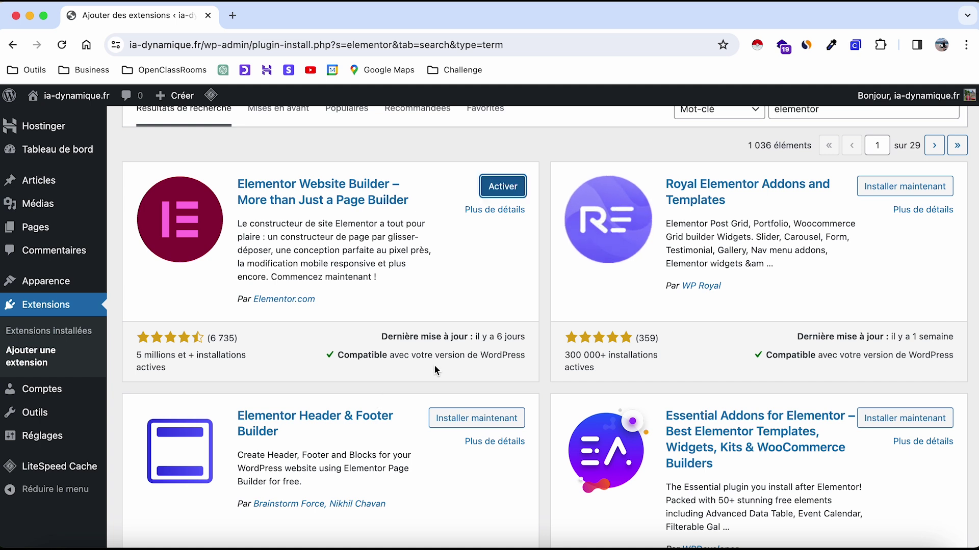
scroll(435, 370, down, 1)
scroll(437, 441, up, 3)
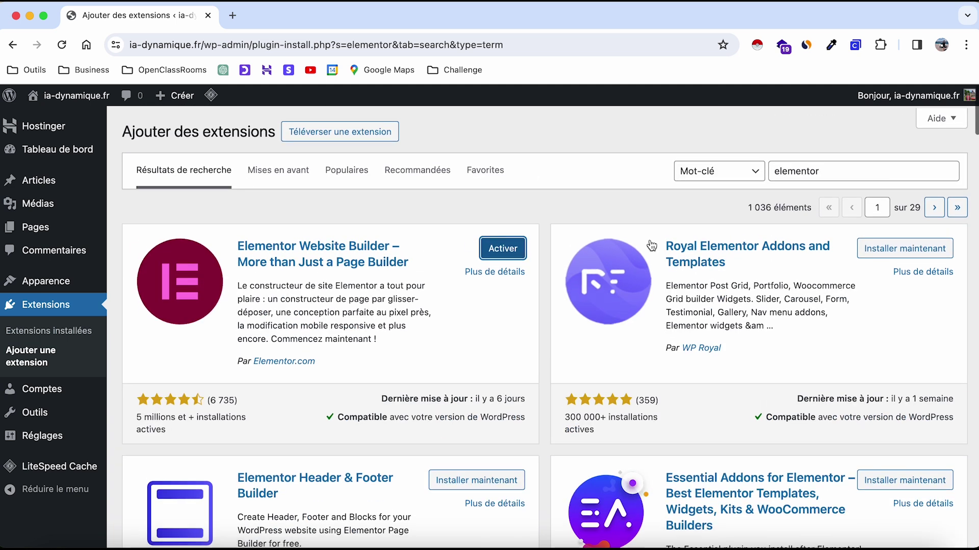
click(895, 169)
click(661, 198)
scroll(501, 317, down, 4)
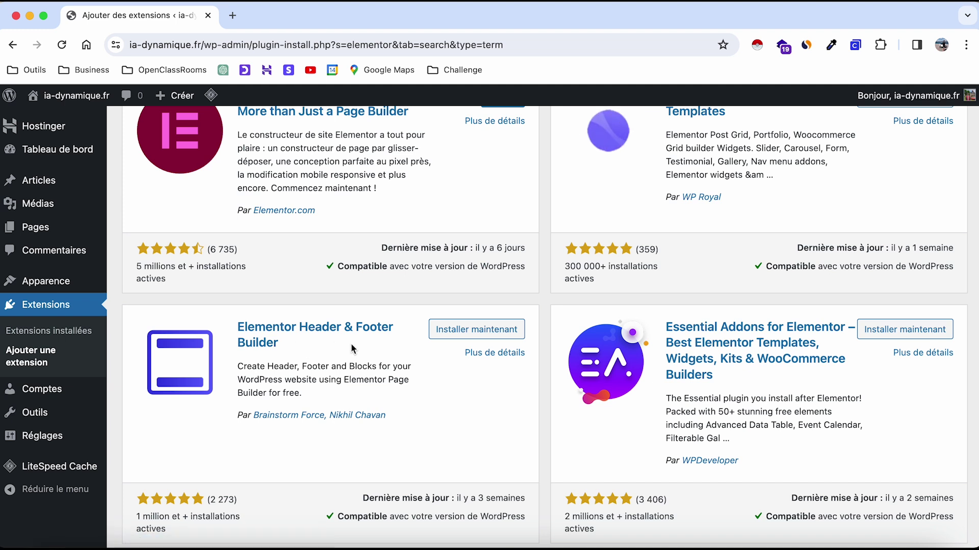
click(449, 330)
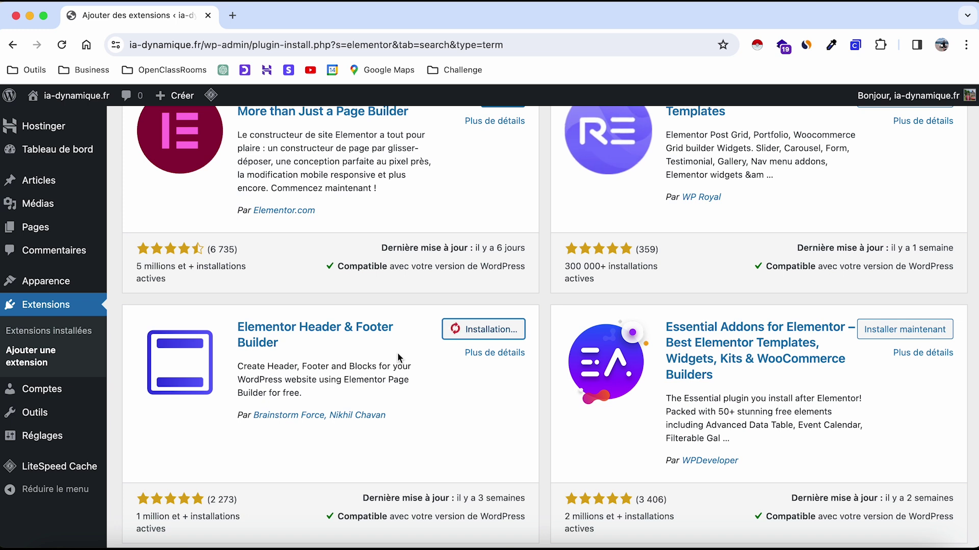
Activate Elementor and Elementor Header & Footer Builder together from the installed plugins list
scroll(540, 282, up, 1)
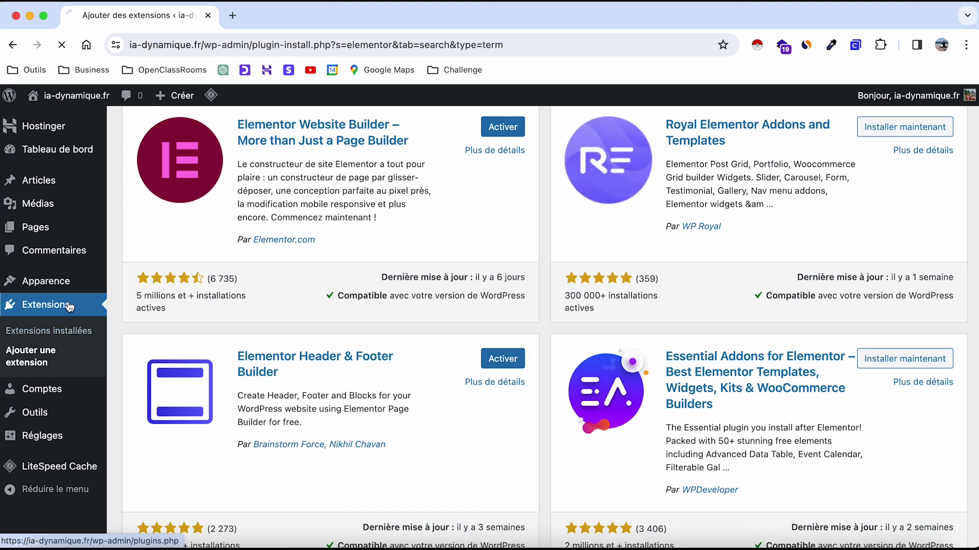
click(78, 323)
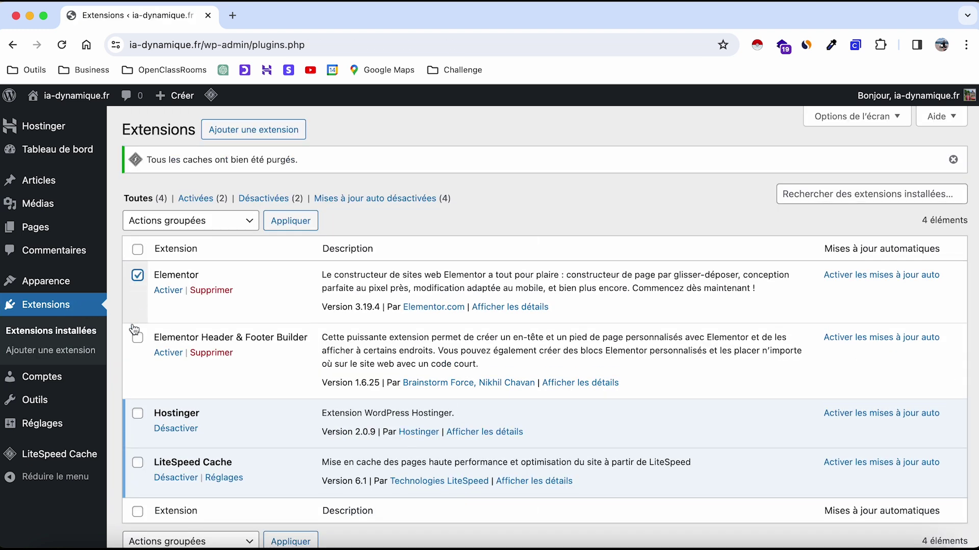
click(137, 337)
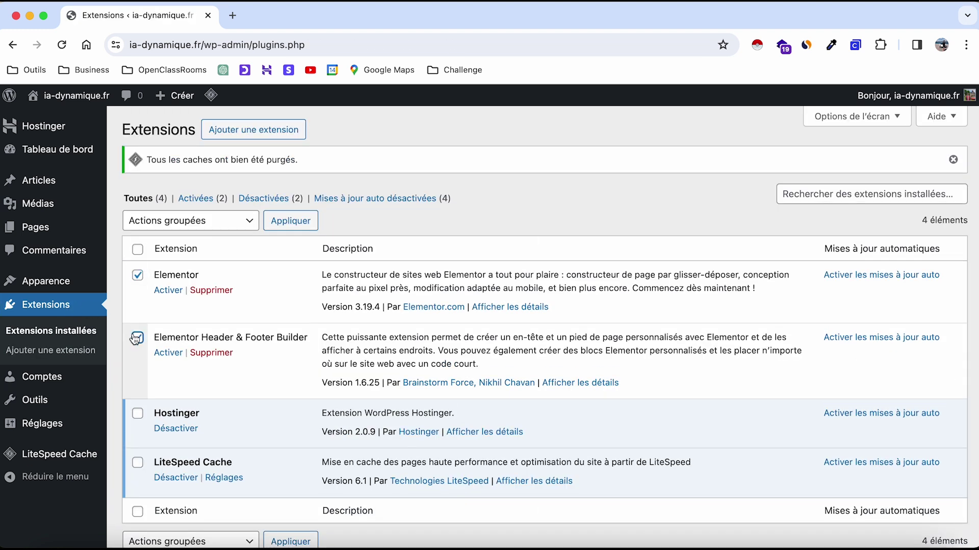
click(192, 221)
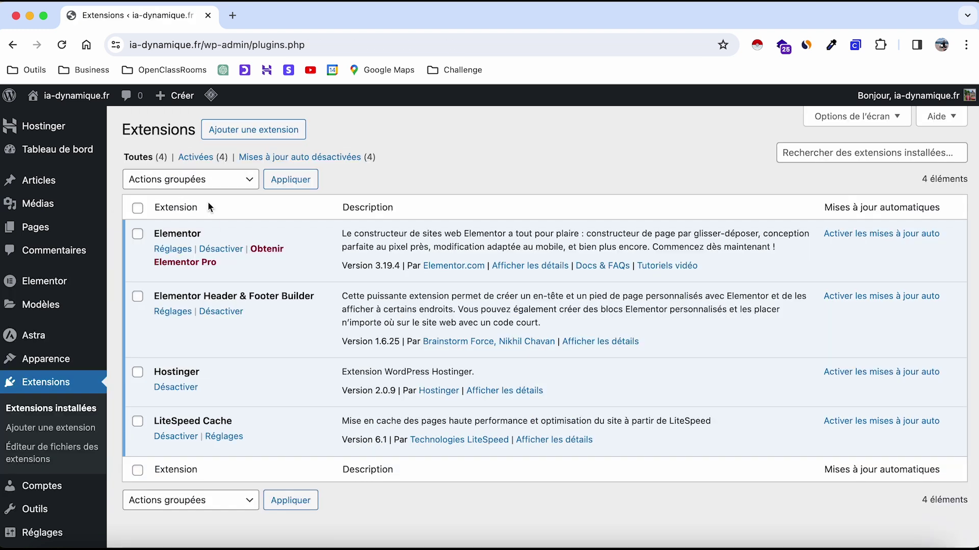
Create a navigation menu named "header" and assign it to the Menu principal location
mouse_move(87, 363)
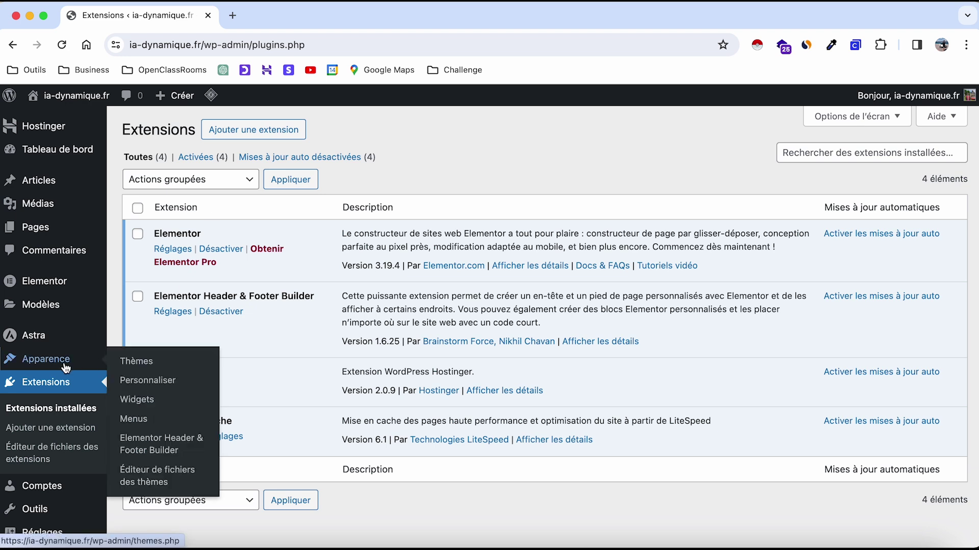
click(133, 420)
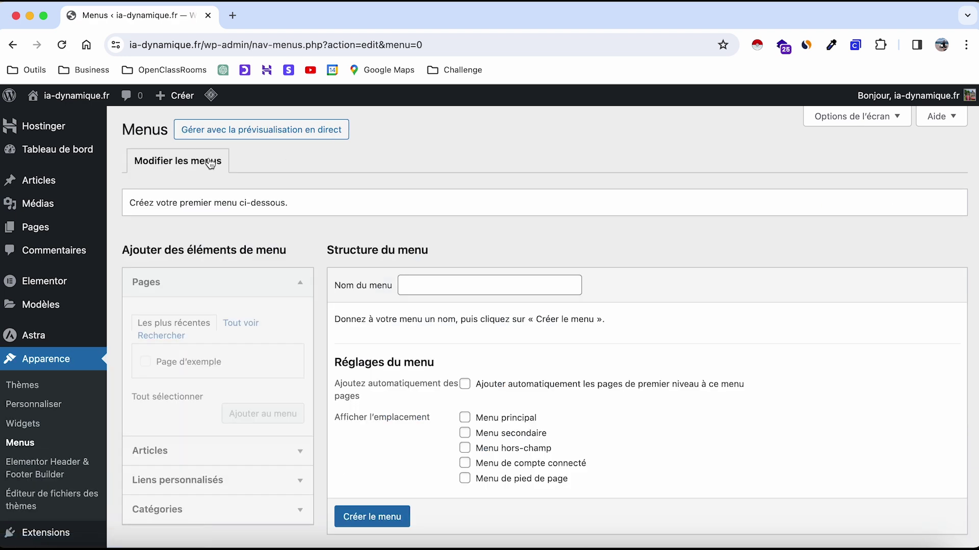
click(481, 286)
text(header)
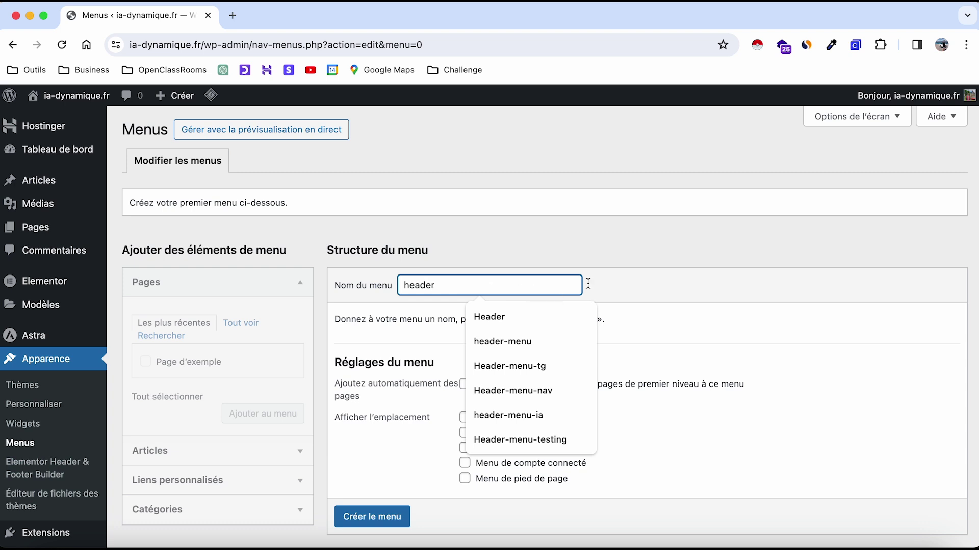
click(679, 276)
scroll(475, 375, down, 1)
click(466, 362)
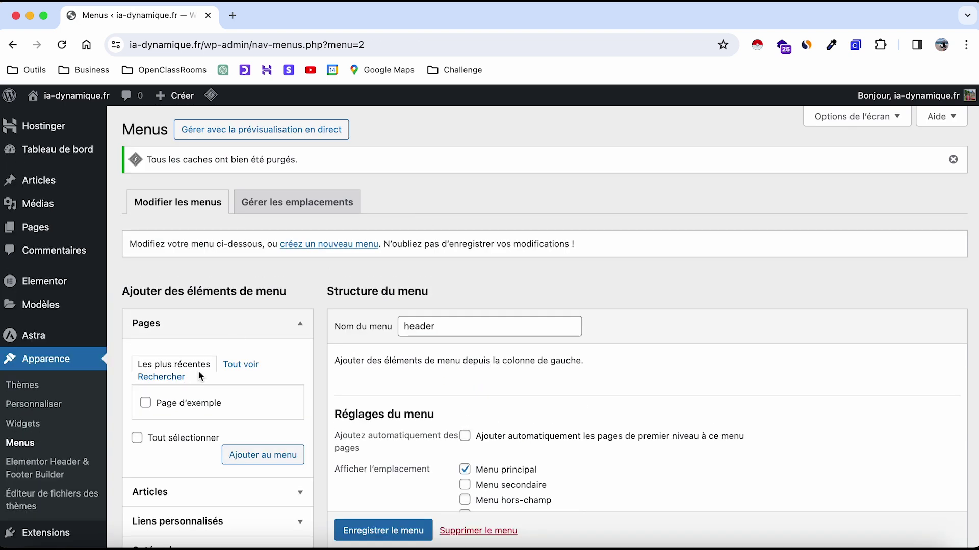
Add the Accueil page to the header menu and save the menu
click(220, 368)
click(146, 404)
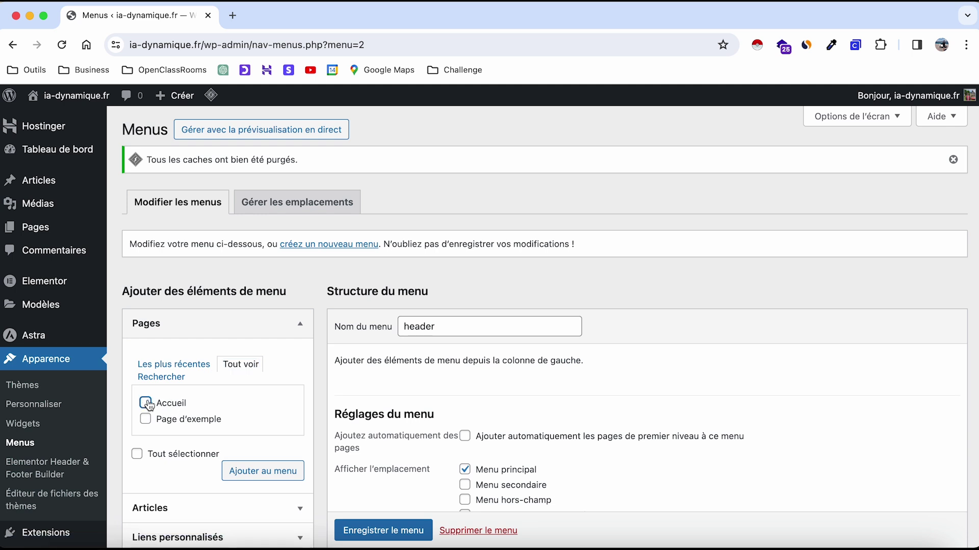
click(264, 472)
scroll(415, 415, down, 3)
click(383, 530)
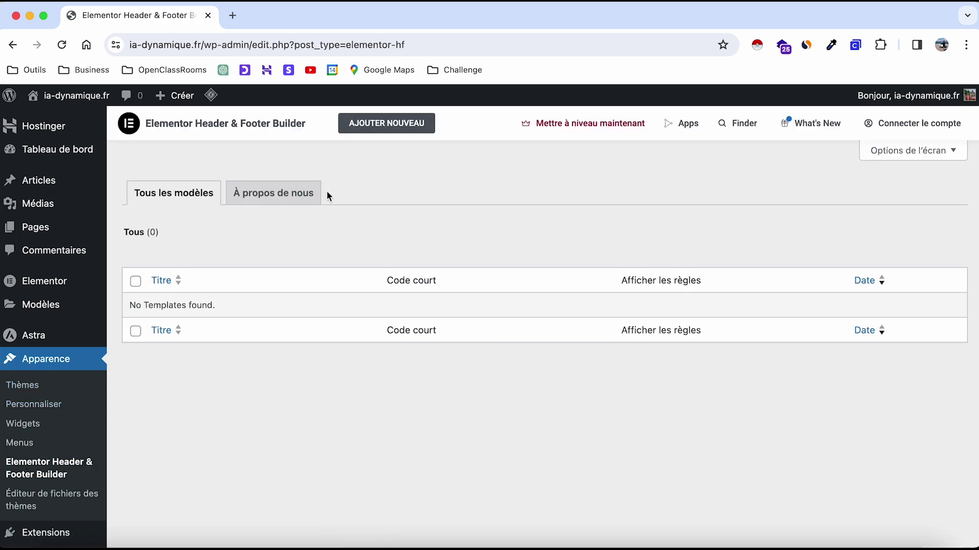
Start a new Elementor Header & Footer Builder template, skipping the introductory questionnaire, and title it "Header"
click(382, 125)
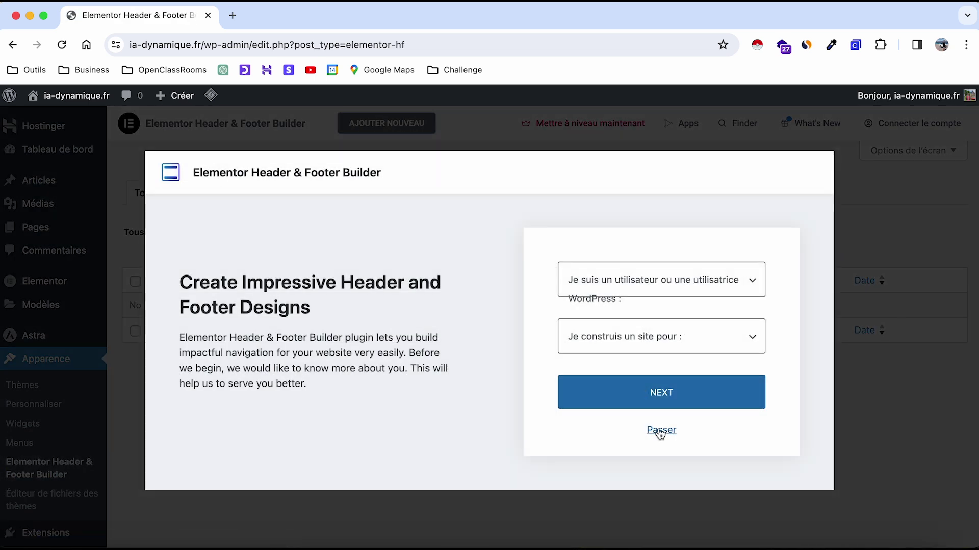
click(660, 431)
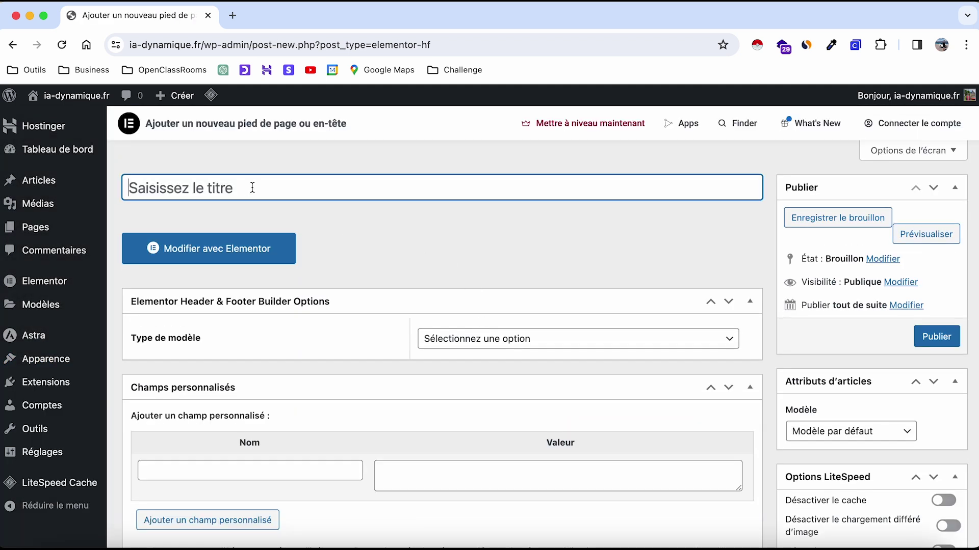
text(Hea)
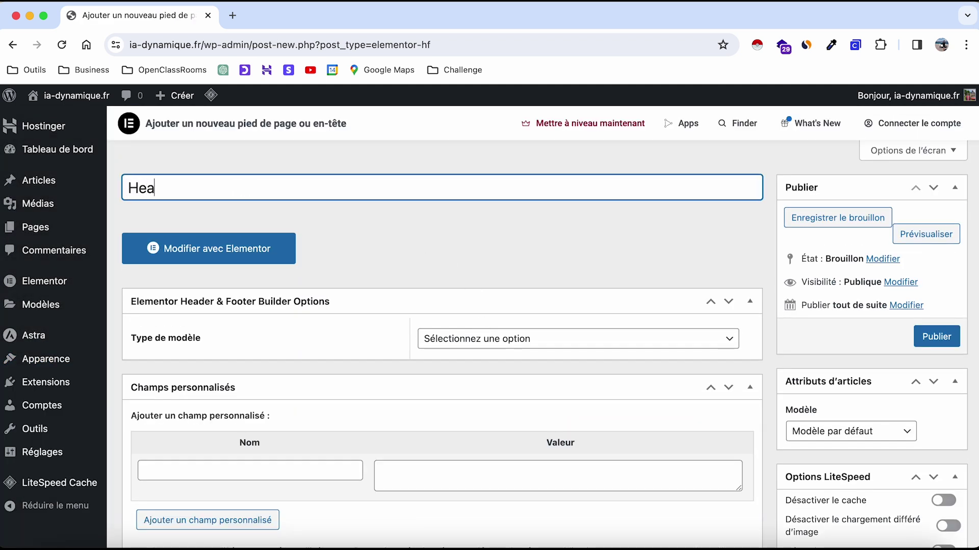
click(366, 273)
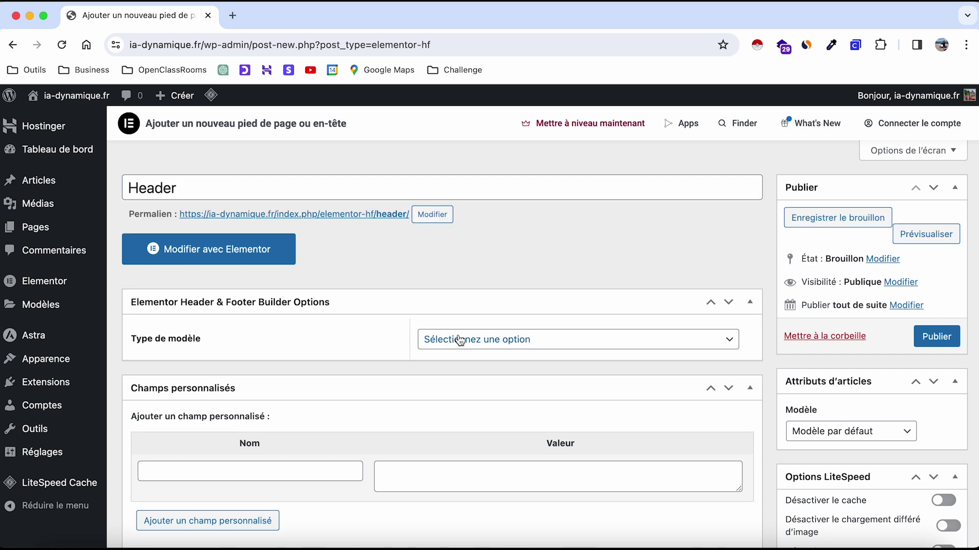
Set the template type to En-tête and its display rule to Tout le site
click(455, 339)
click(460, 355)
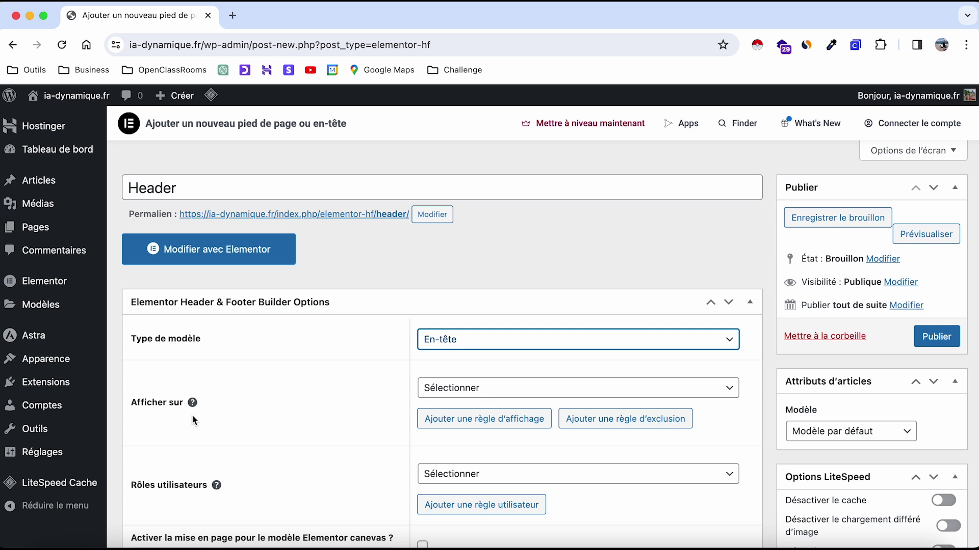
click(648, 390)
click(650, 398)
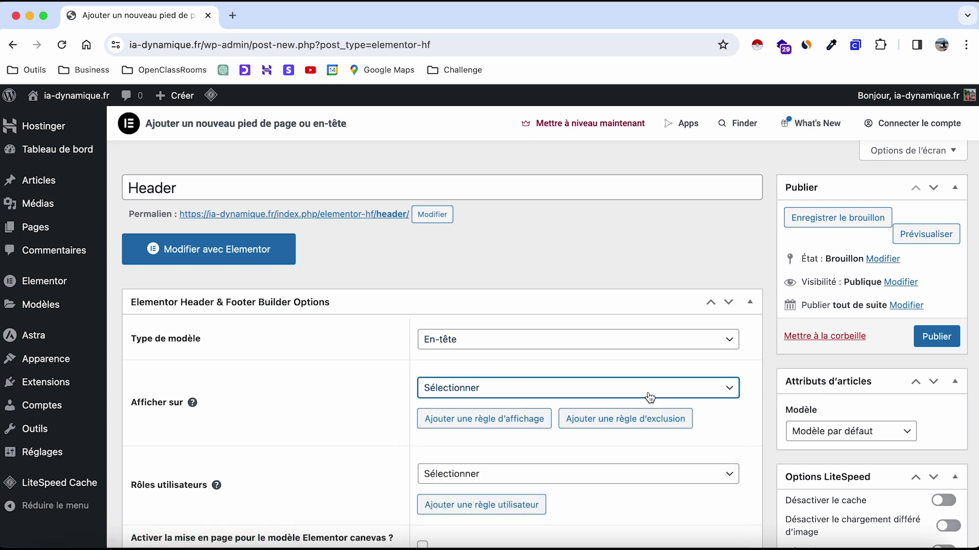
scroll(518, 353, down, 2)
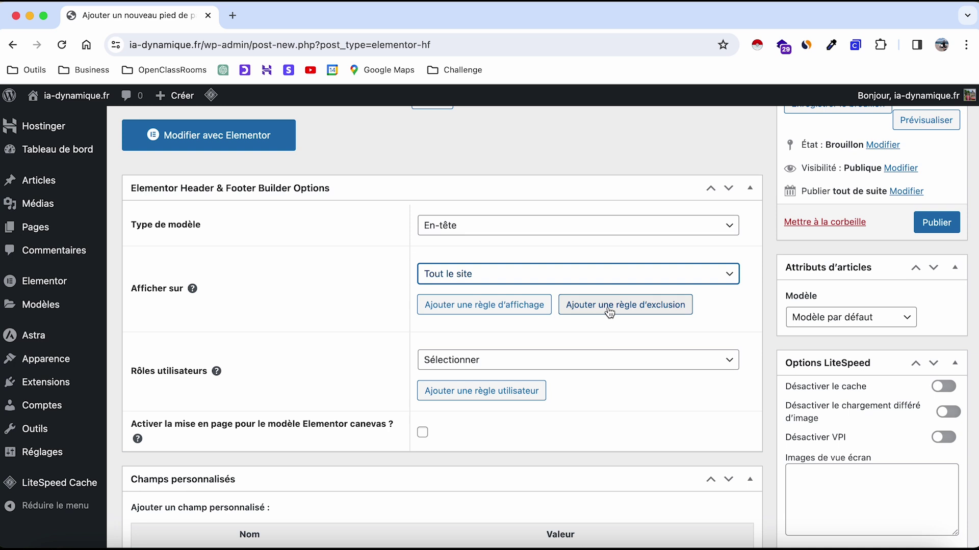
Publish the Header template
click(651, 167)
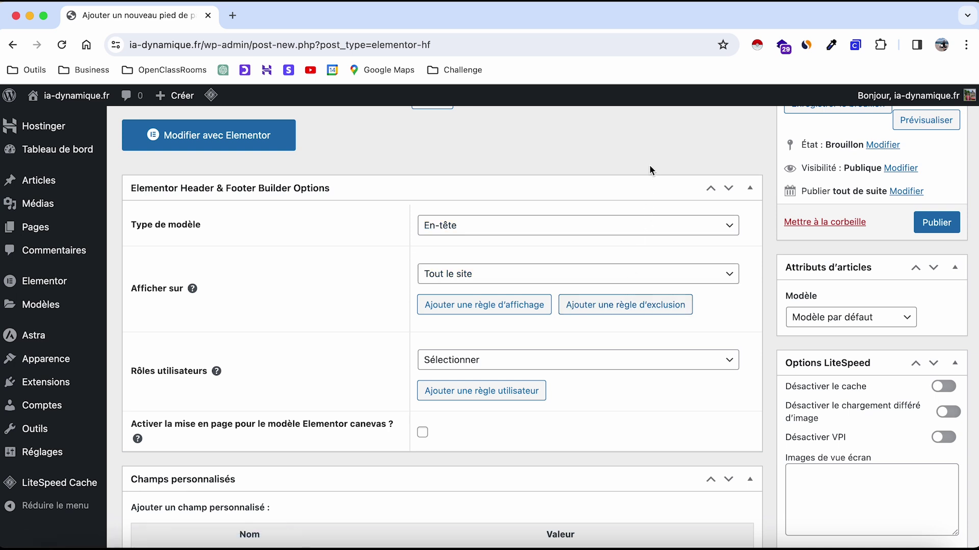
scroll(649, 165, up, 2)
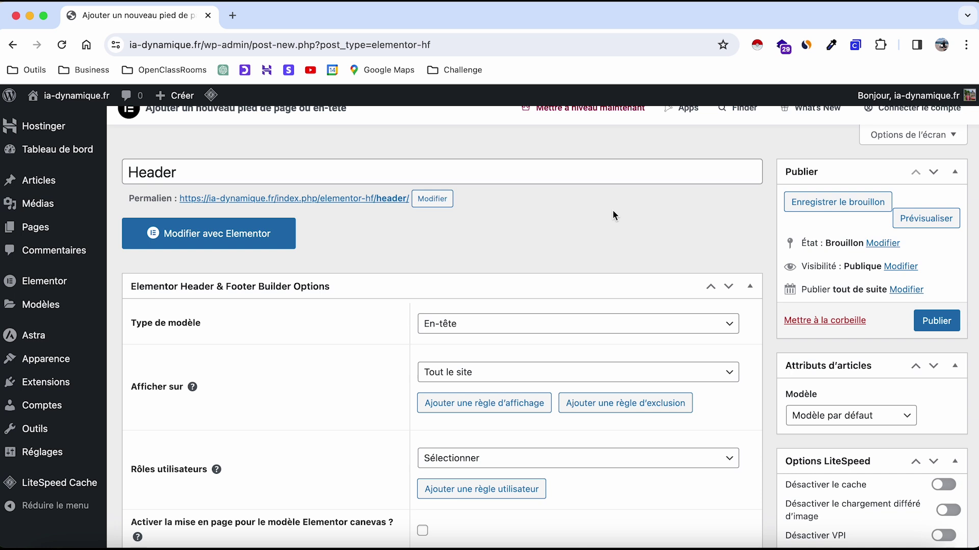
scroll(640, 258, up, 1)
click(939, 339)
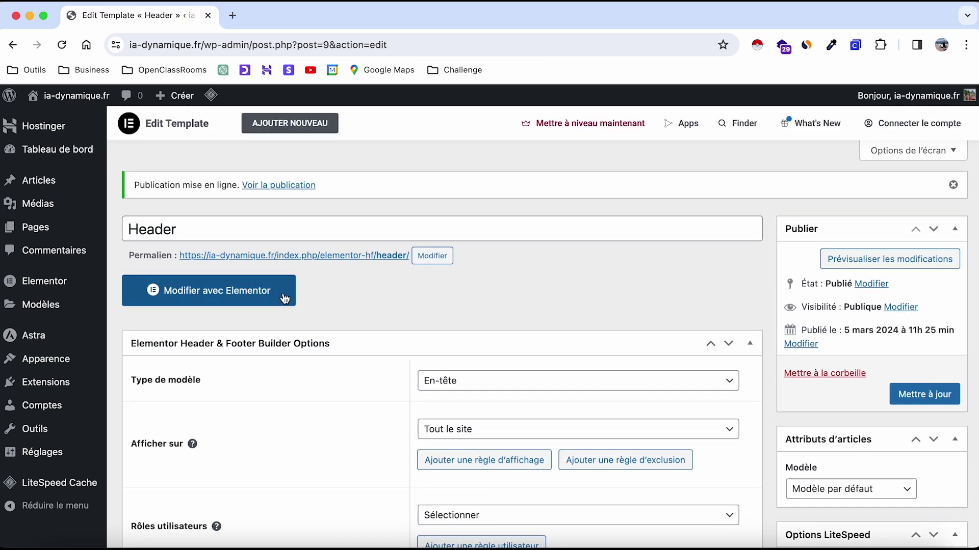
Open the Header template in Elementor, dismiss the AI promotion, and add a container with a narrow left and a wide right column
click(285, 299)
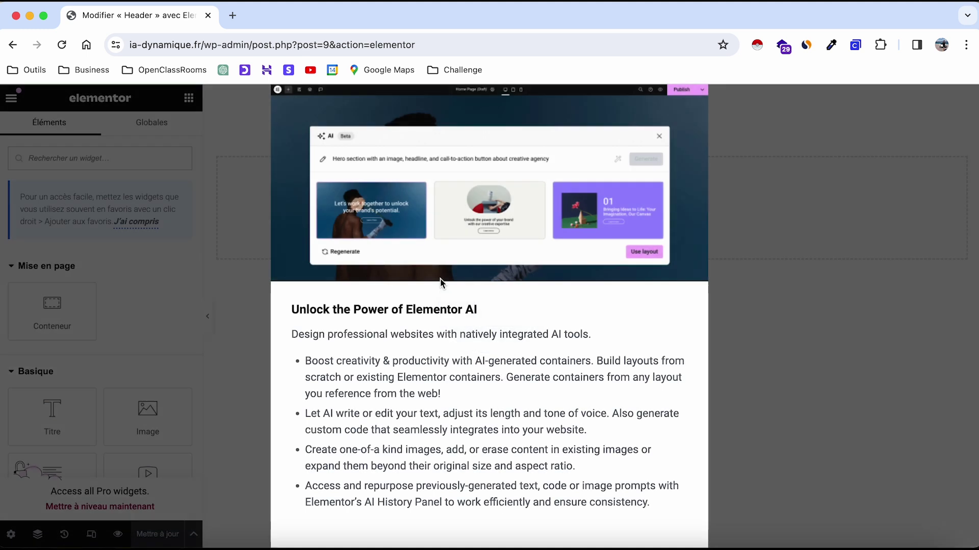
click(60, 44)
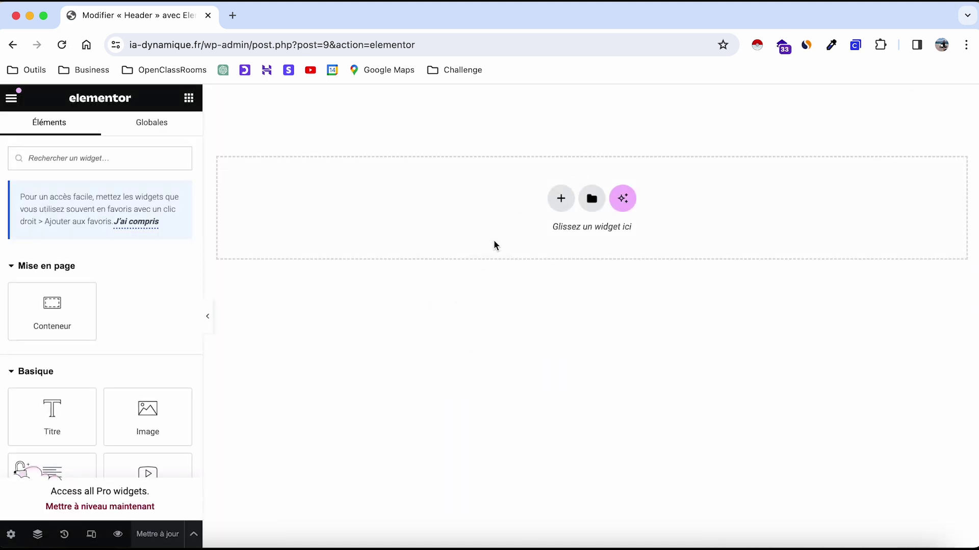
click(560, 199)
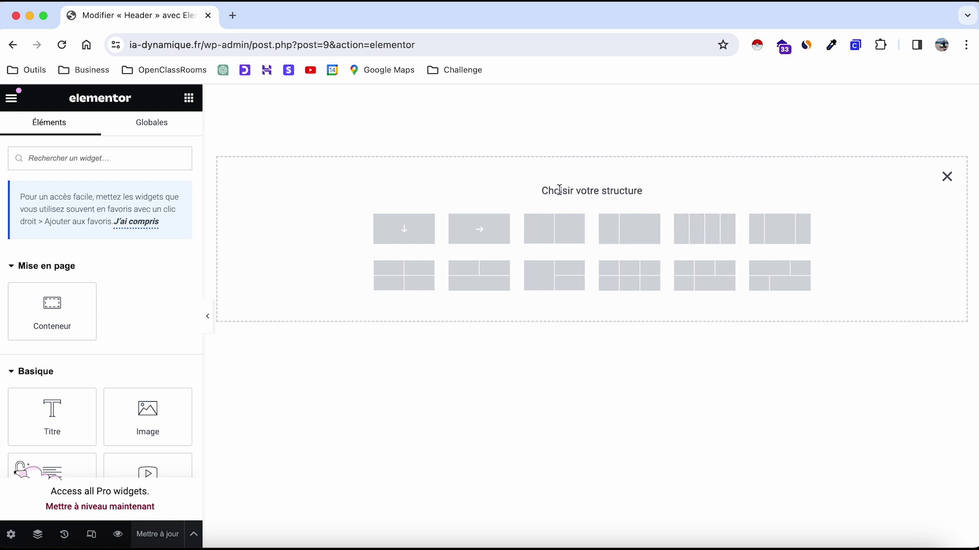
click(632, 236)
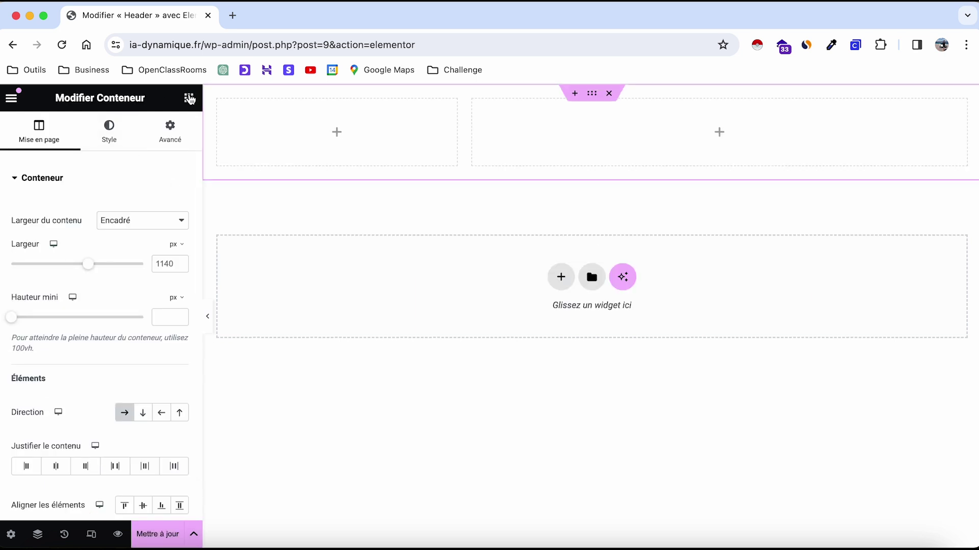
Place an Image widget in the narrow left column and set the image width to 30%
click(189, 99)
drag(127, 387, 306, 148)
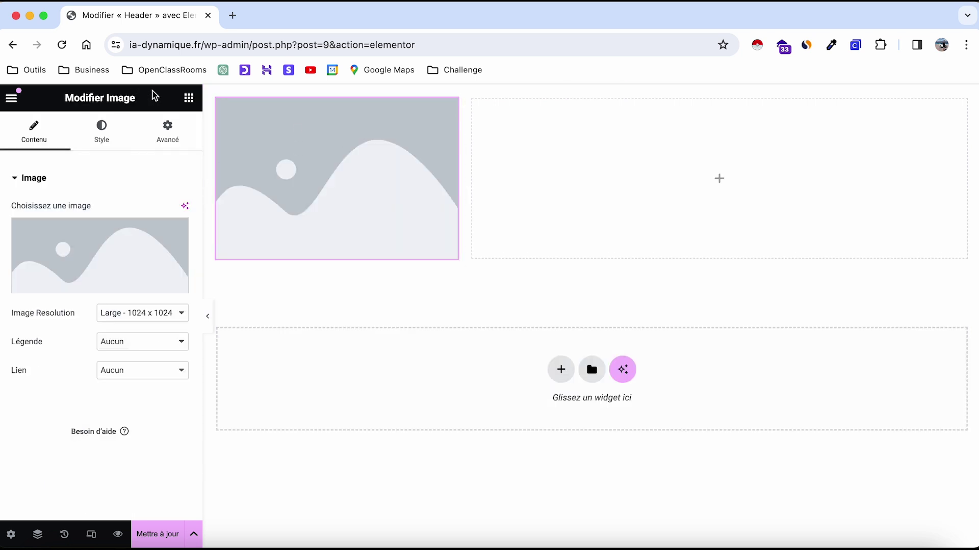
click(101, 131)
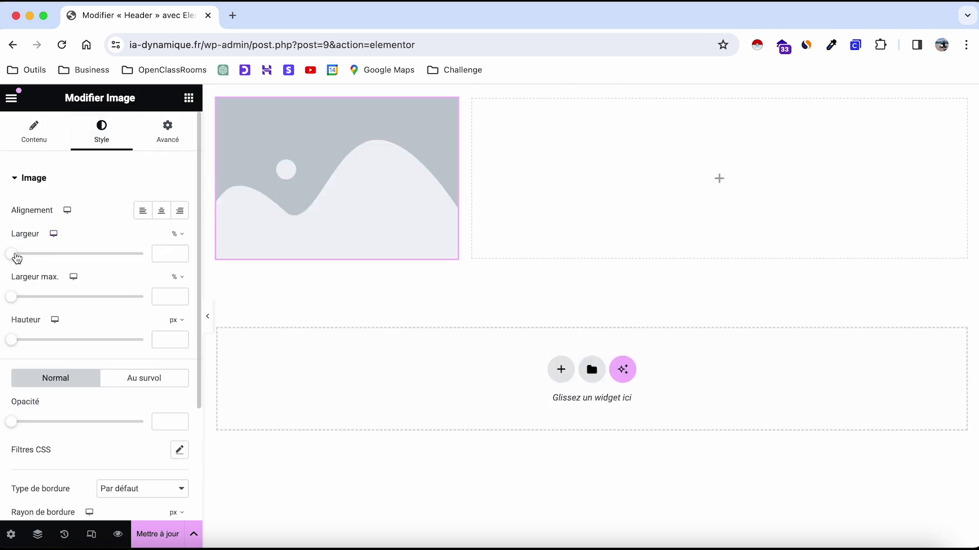
drag(17, 256, 56, 256)
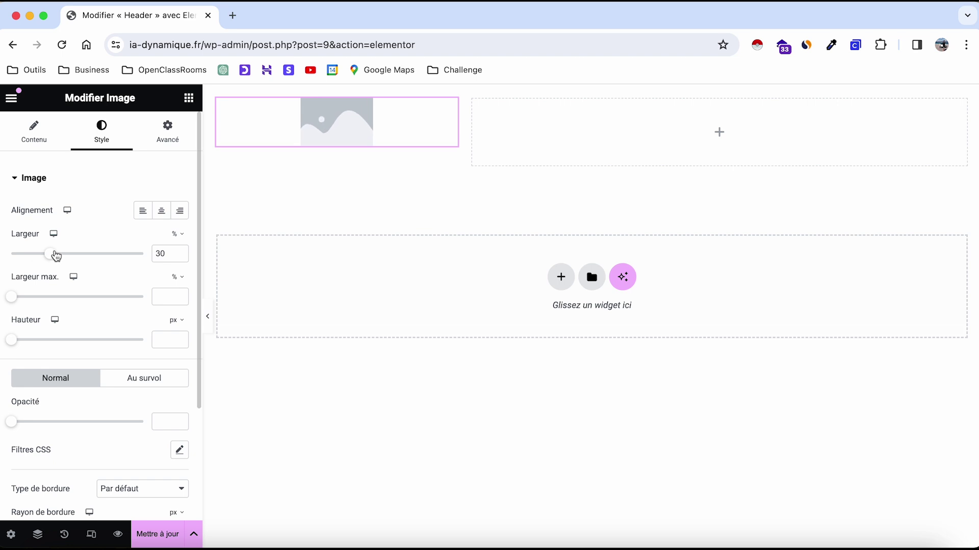
Search the widgets for "menu" and place a Menu de navigation widget in the header's wide right column
click(187, 97)
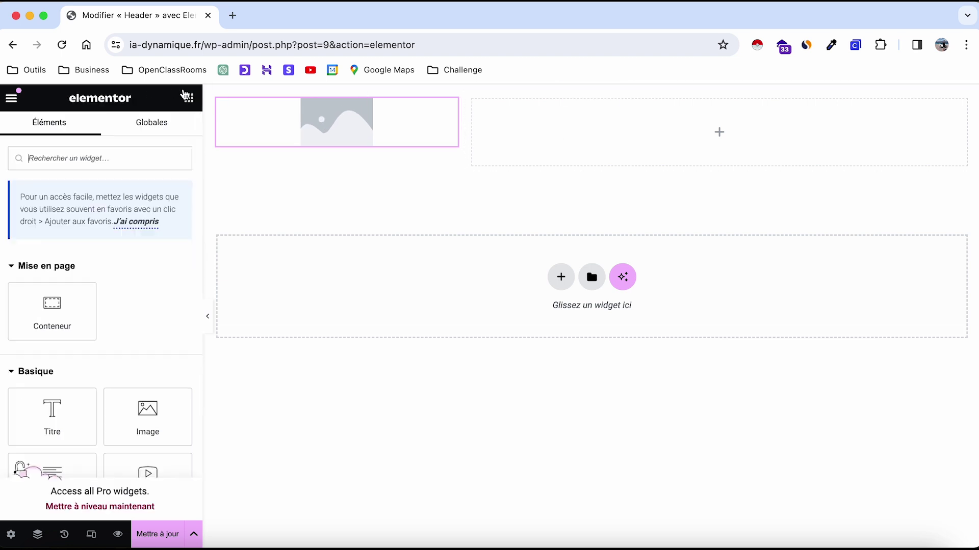
click(89, 158)
text(menu)
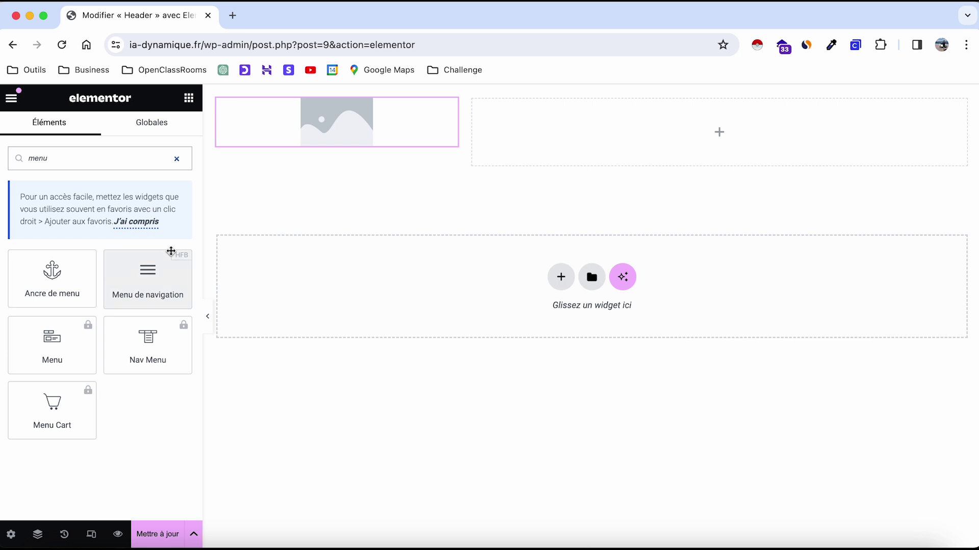
drag(171, 251, 591, 148)
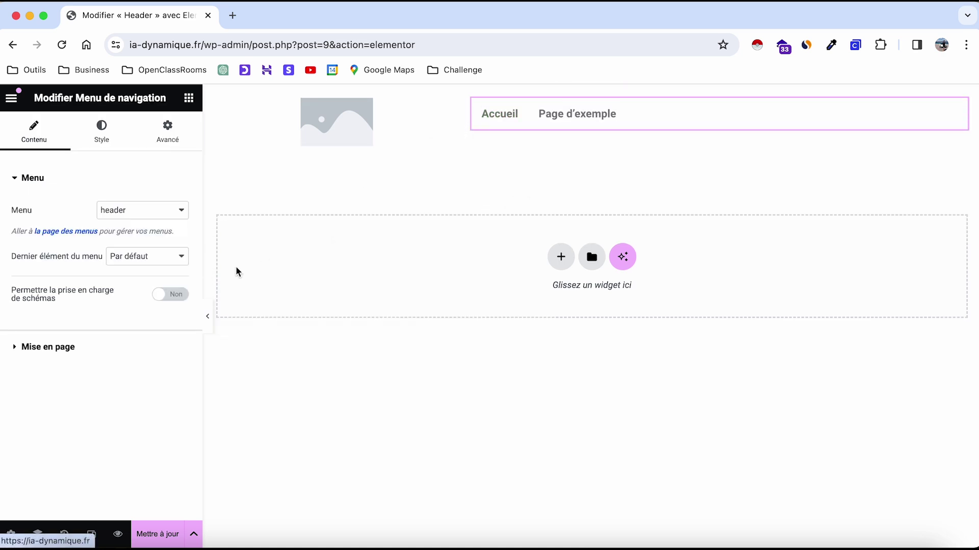
Align the image in the header's narrow column to the left
click(355, 123)
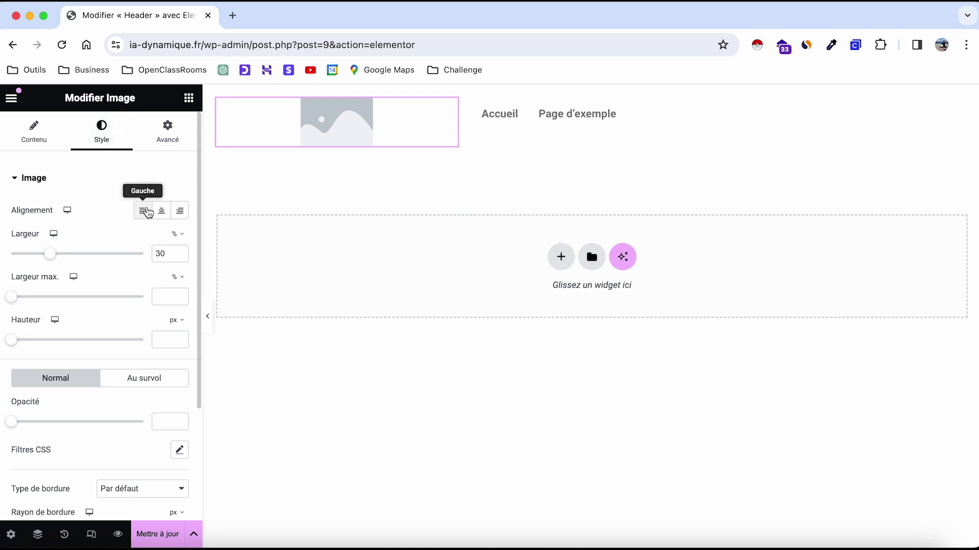
click(143, 211)
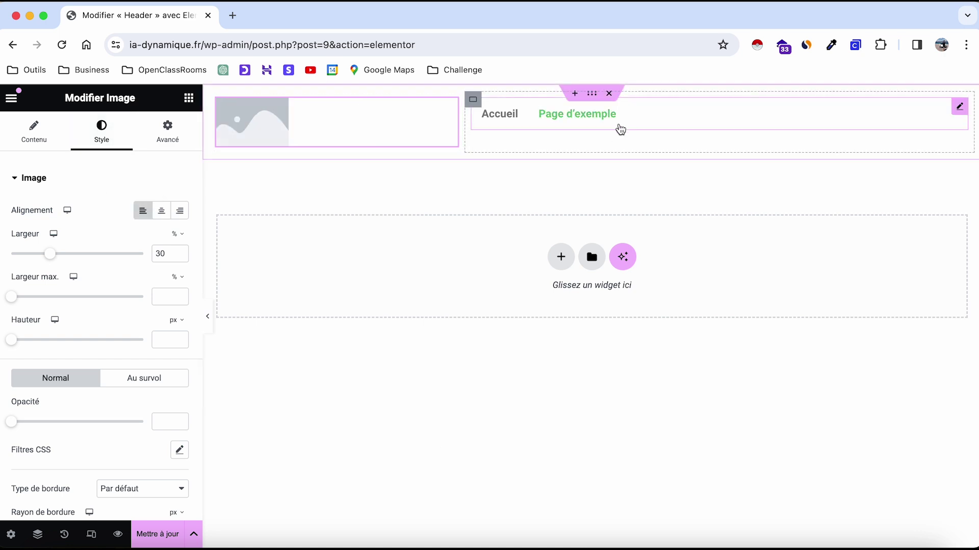
Align the header's navigation menu to the right and set its link hover effect to Souligné
click(619, 129)
click(48, 346)
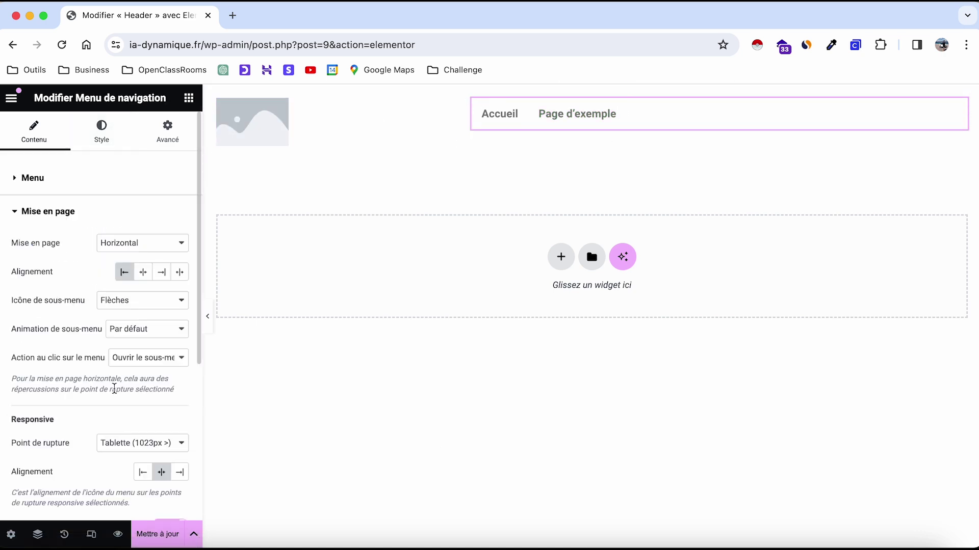
click(161, 273)
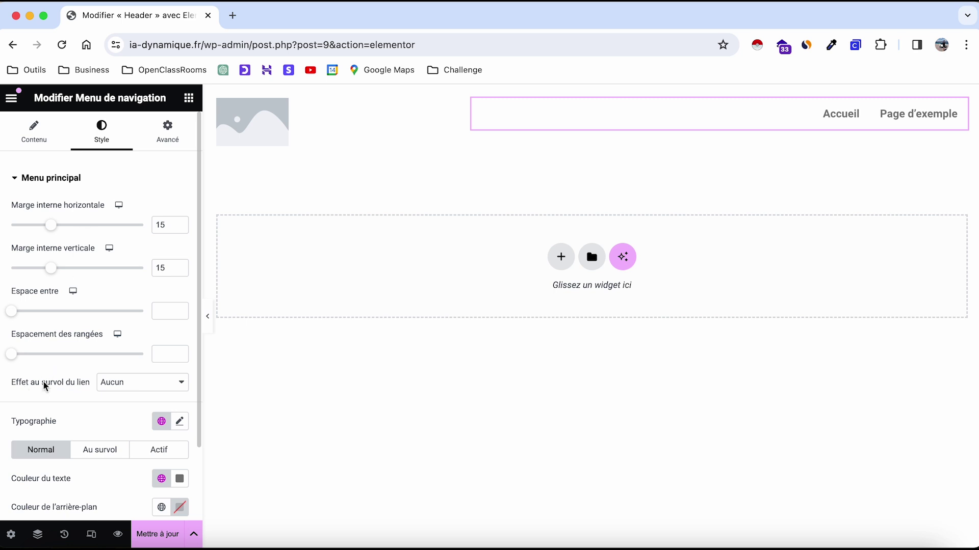
click(122, 391)
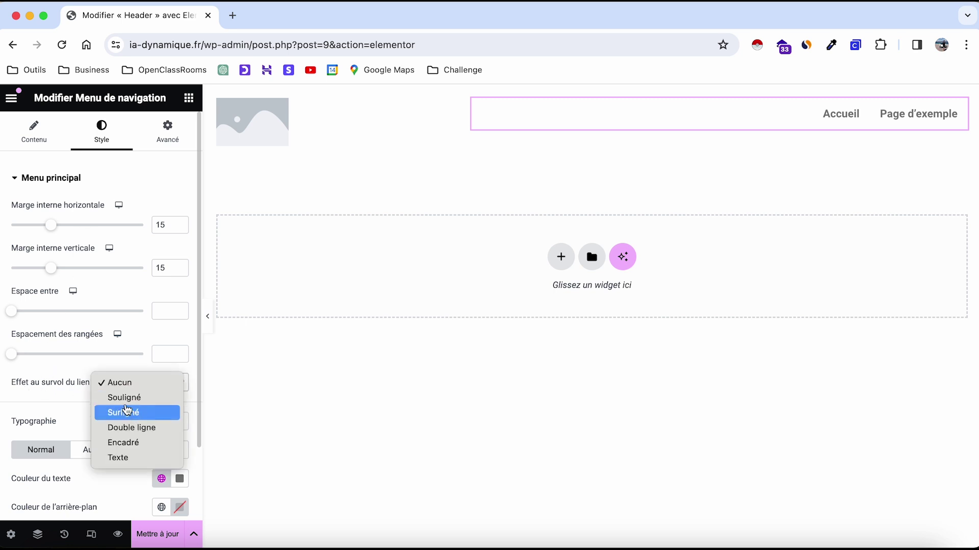
click(127, 400)
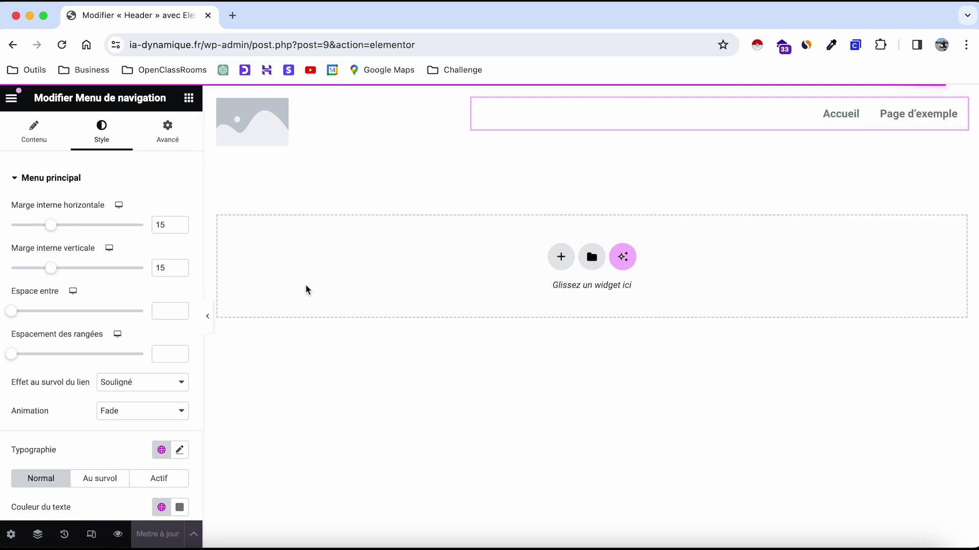
Load the site's home page at ia-dynamique.fr to check the header
drag(245, 45, 707, 60)
key(BackSpace)
key(Return)
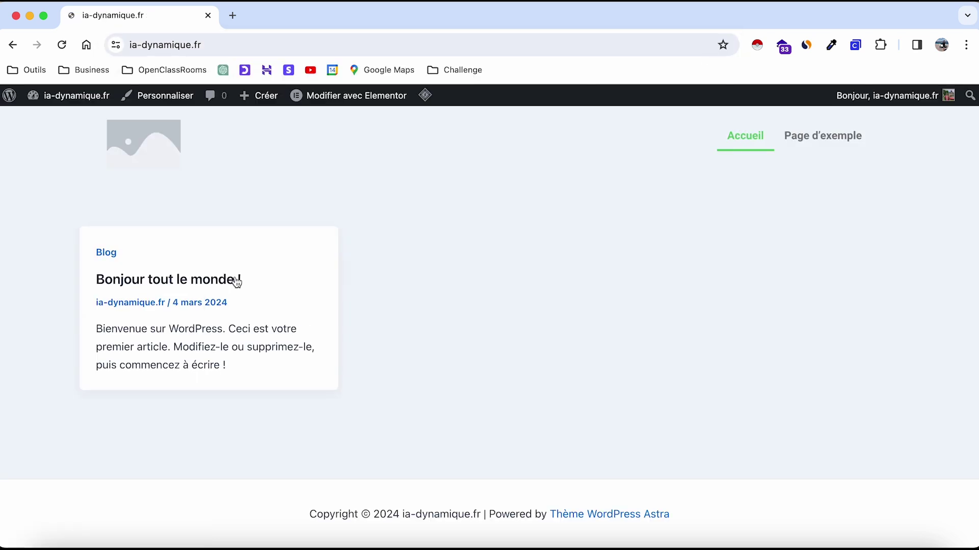
Return to the WordPress dashboard and start a new Elementor Header & Footer Builder template titled "Footer"
mouse_move(426, 96)
click(76, 96)
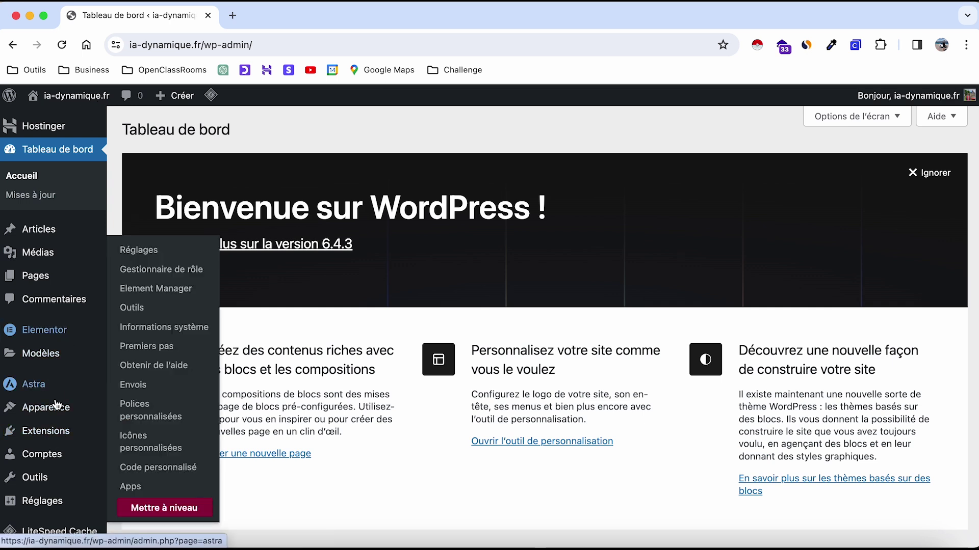
mouse_move(66, 409)
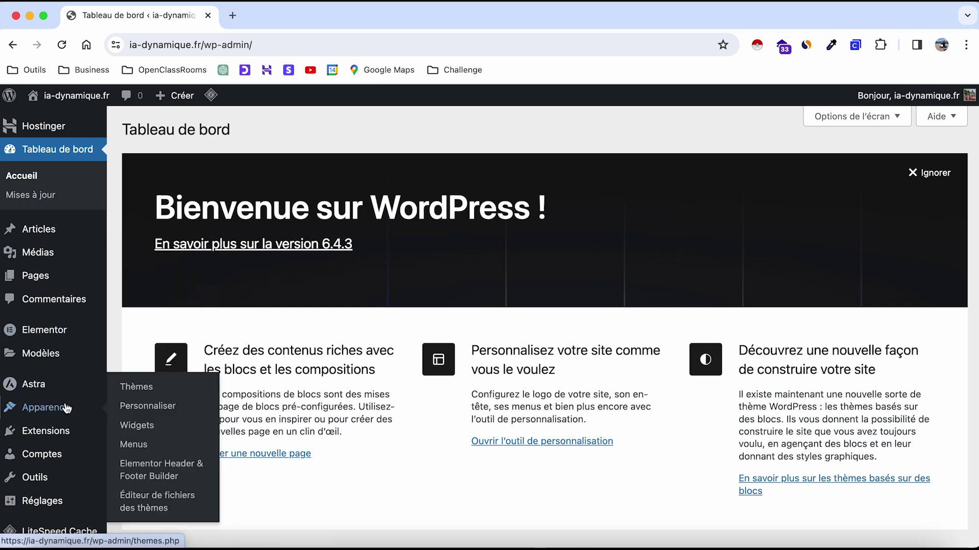
click(174, 478)
click(388, 121)
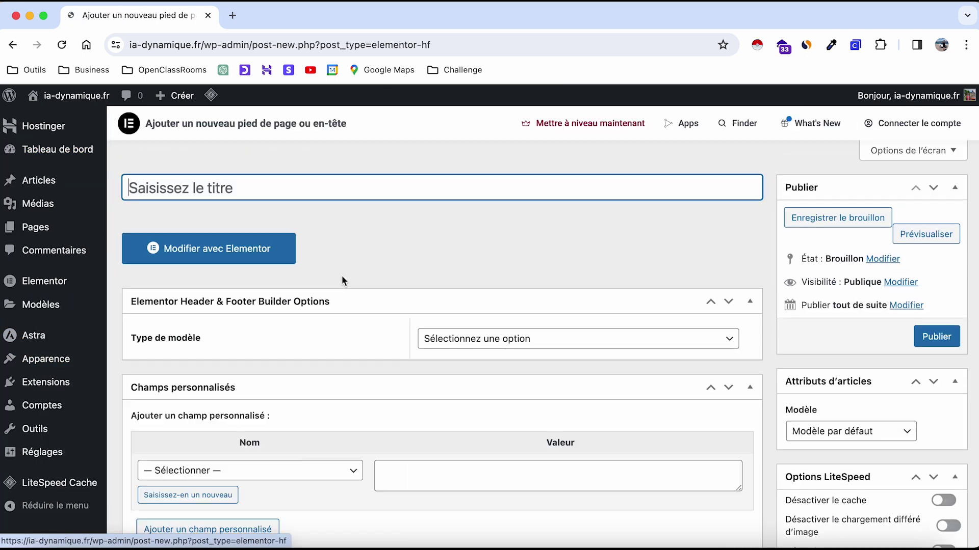
text(Footer)
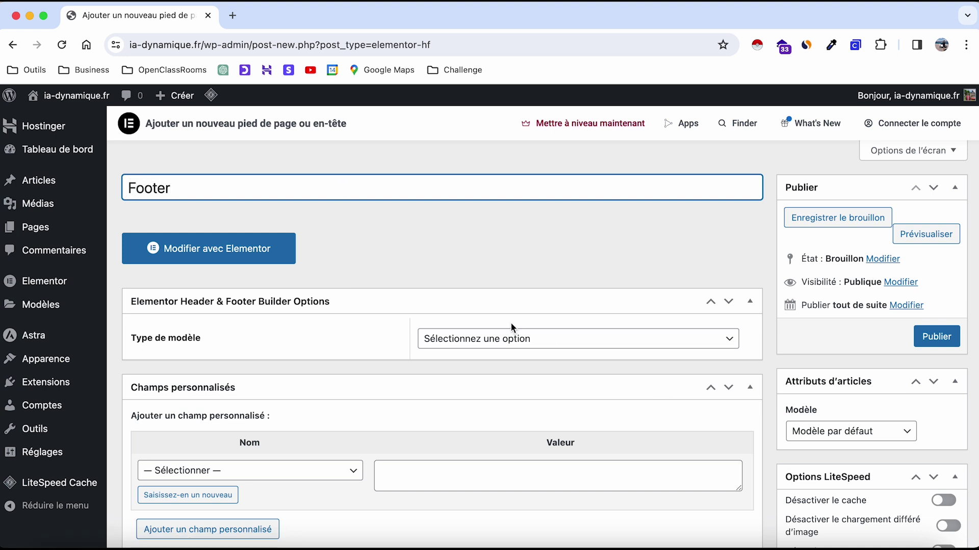
Set the Footer template's type to Pied de page
click(504, 338)
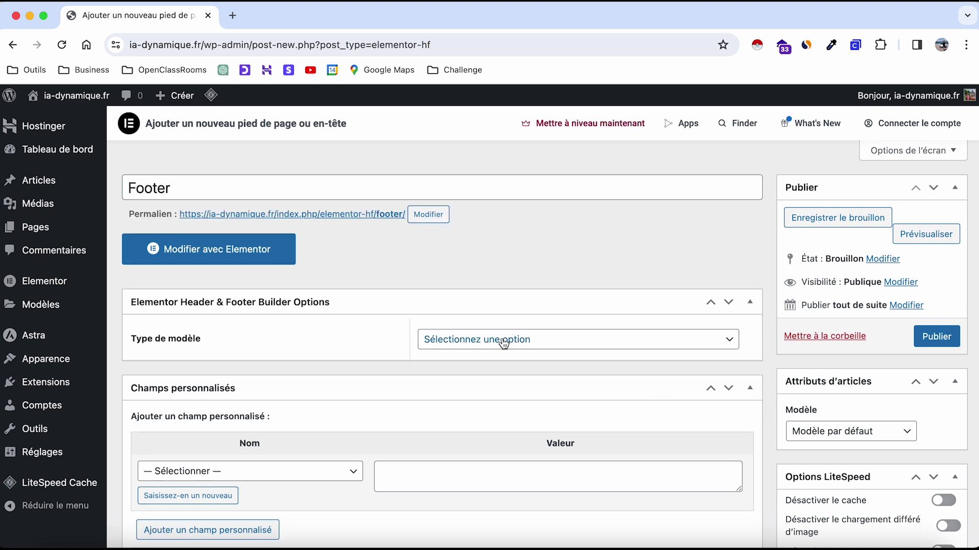
click(479, 376)
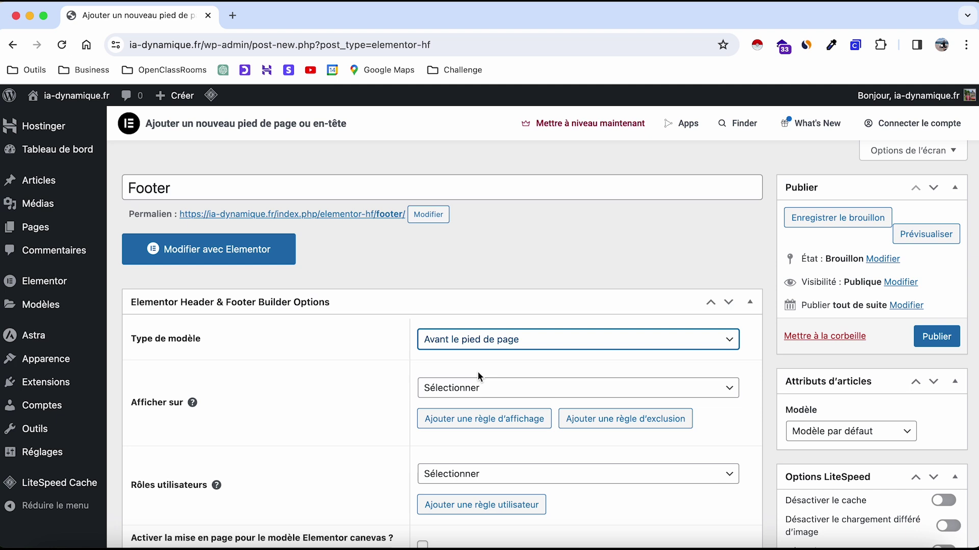
click(492, 339)
click(488, 357)
click(471, 348)
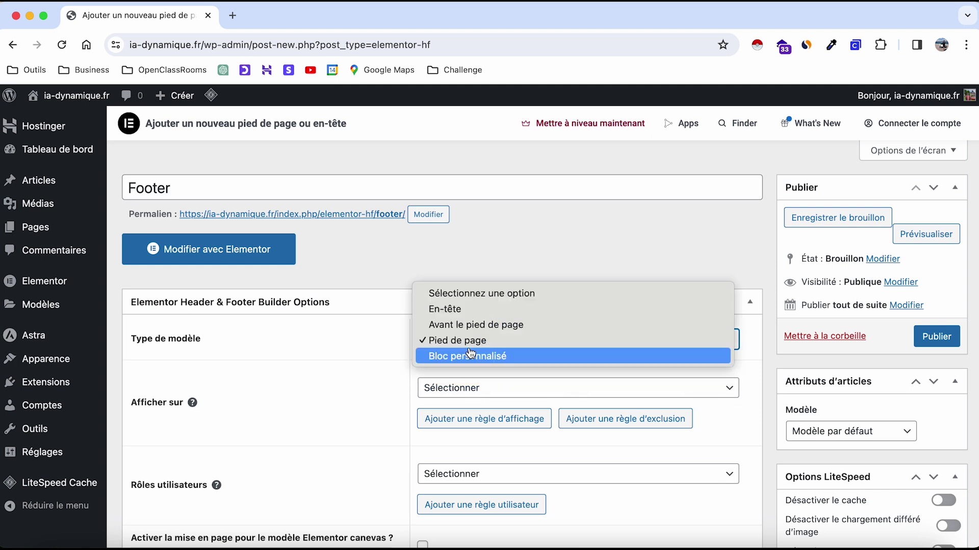
click(385, 361)
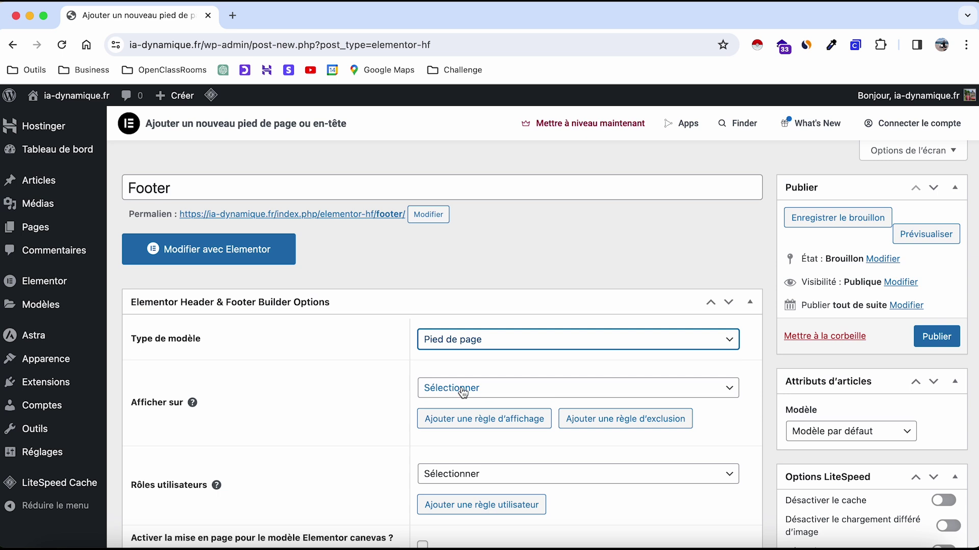
Choose where the Footer template is displayed and publish it
click(461, 392)
click(465, 422)
click(935, 338)
Open the Footer template in Elementor and add a three-column container with a wide middle column
click(252, 286)
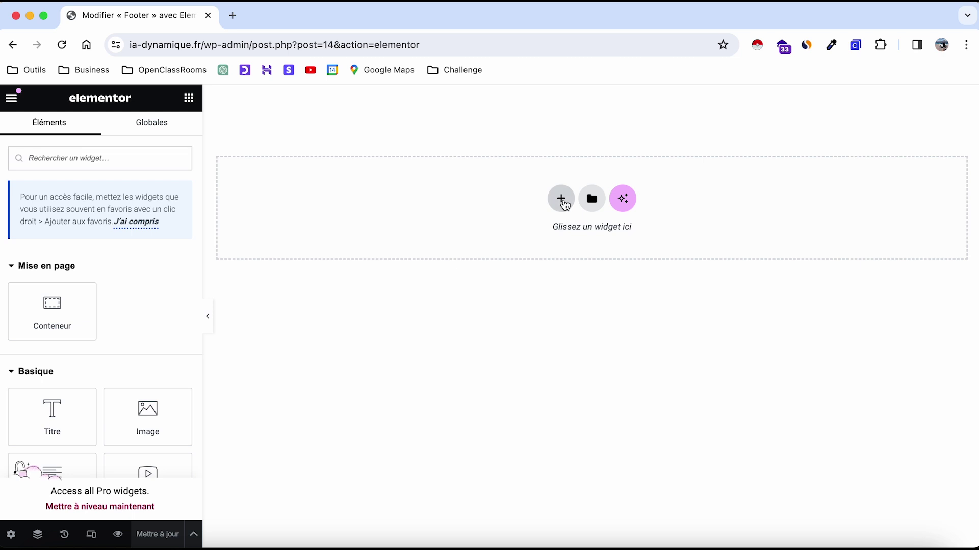
click(564, 202)
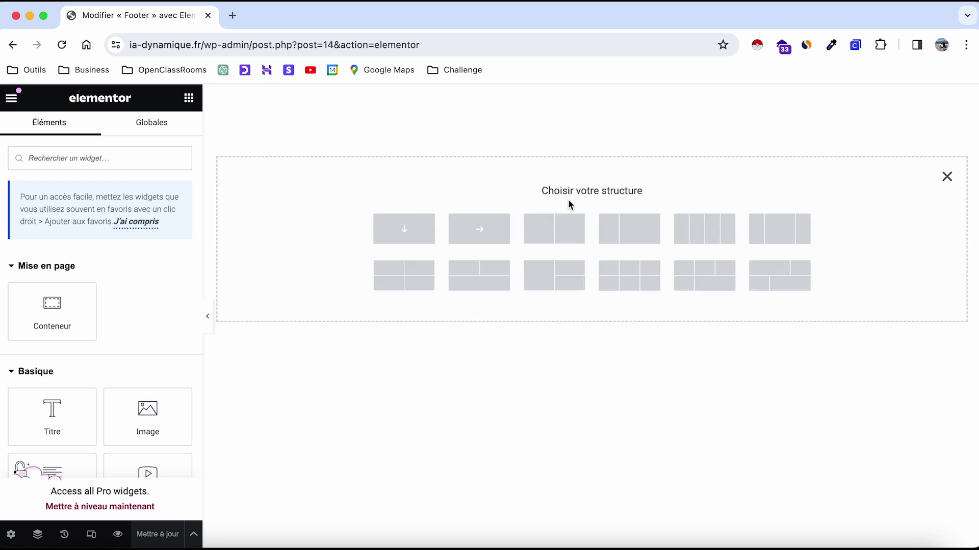
click(785, 226)
Search the widgets for "so" and place an Icônes réseaux sociaux widget in the footer's left column
click(189, 97)
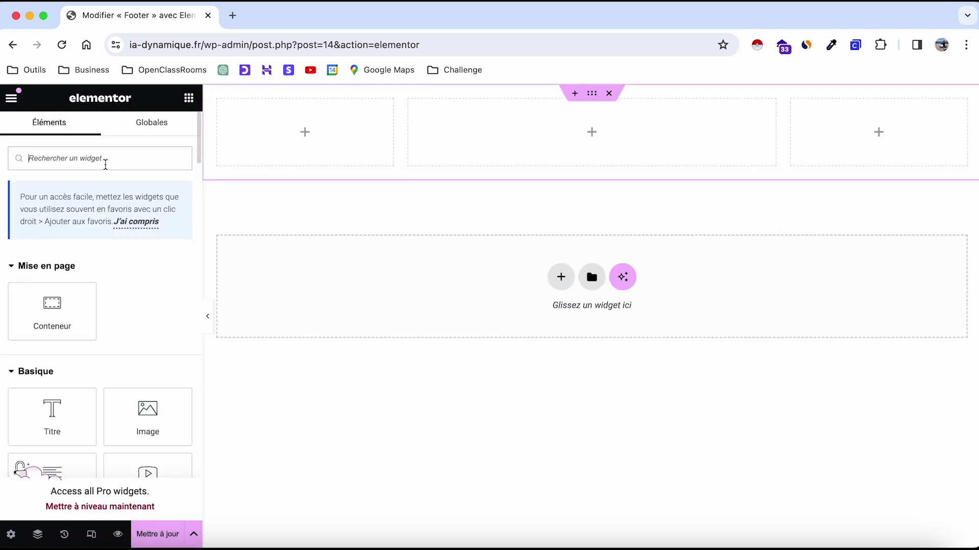
text(so)
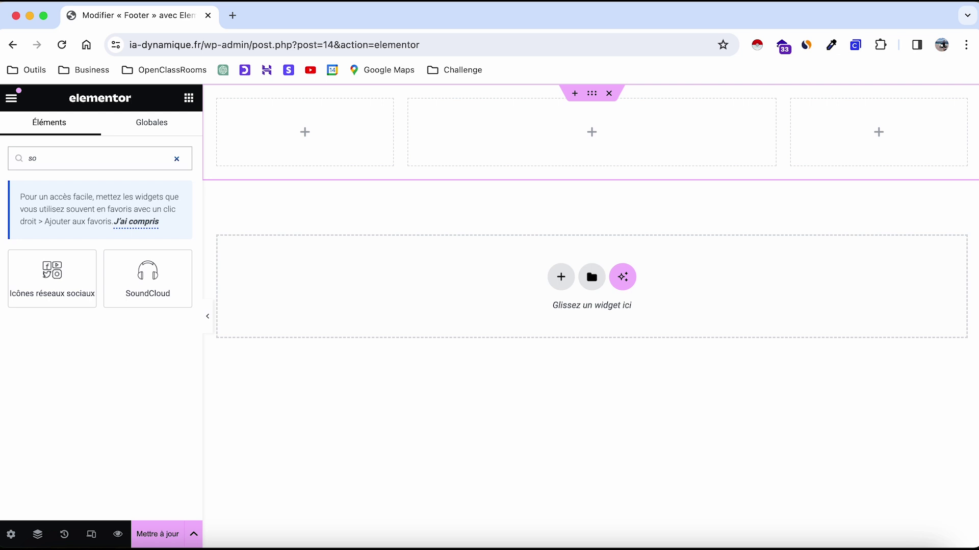
drag(15, 271, 253, 159)
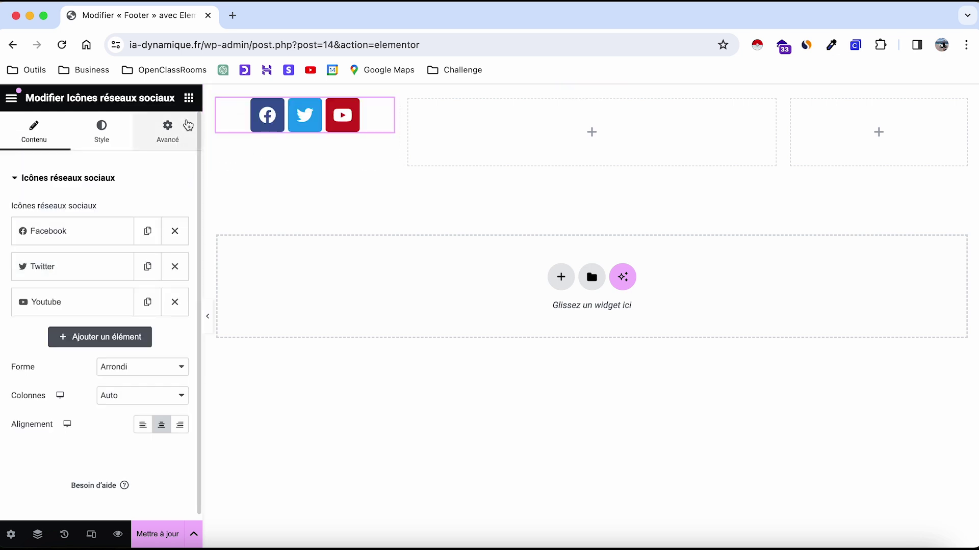
Set the social icons' size to 16 px and align them to the left
click(99, 154)
drag(18, 261, 24, 261)
drag(22, 261, 17, 258)
click(179, 251)
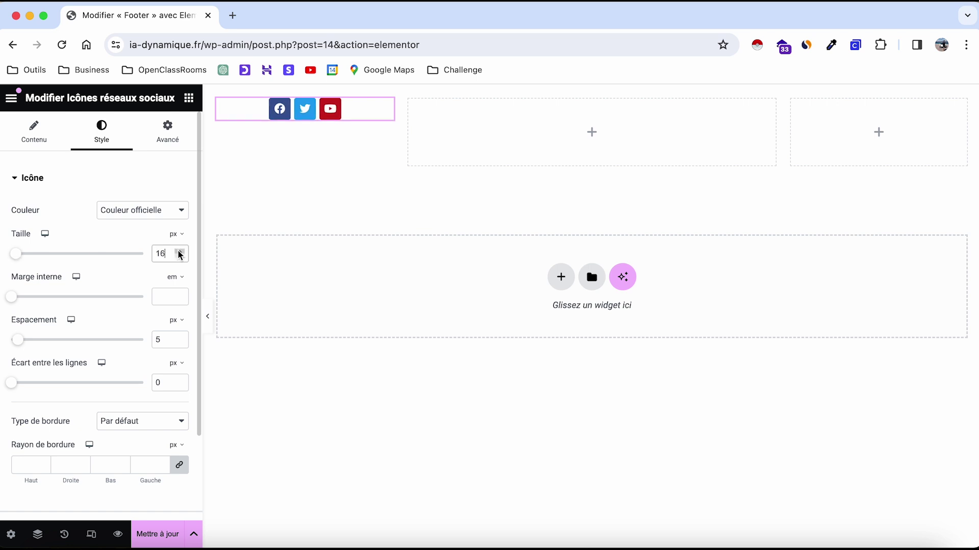
click(51, 137)
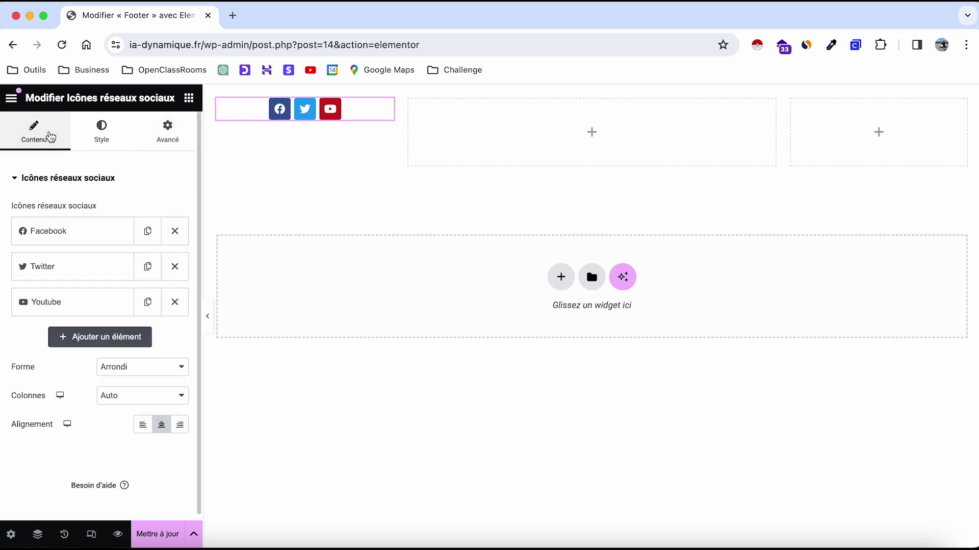
click(143, 425)
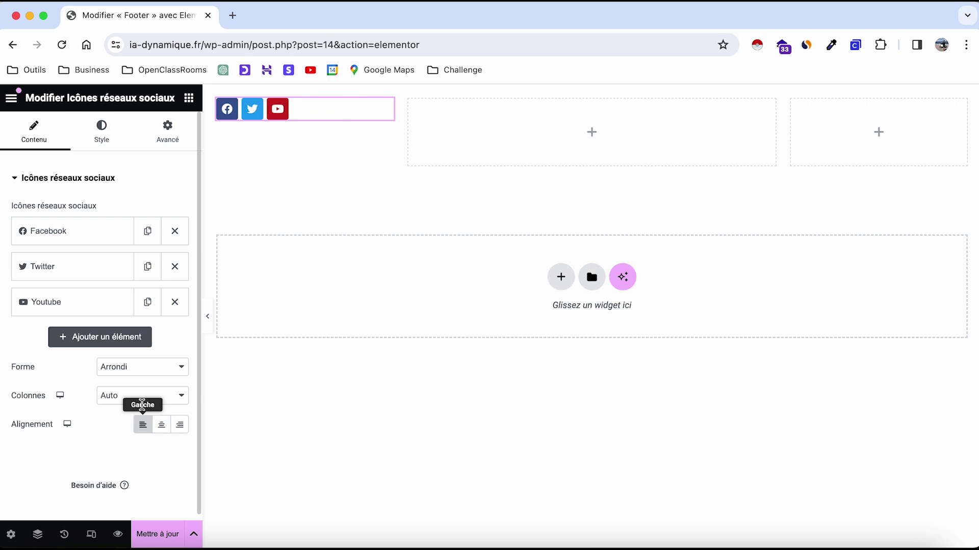
Place an Éditeur de texte widget in the wide middle column and shorten its text to "Lorem ipsum dolor sit amet, consectetur adipiscing elit"
click(189, 98)
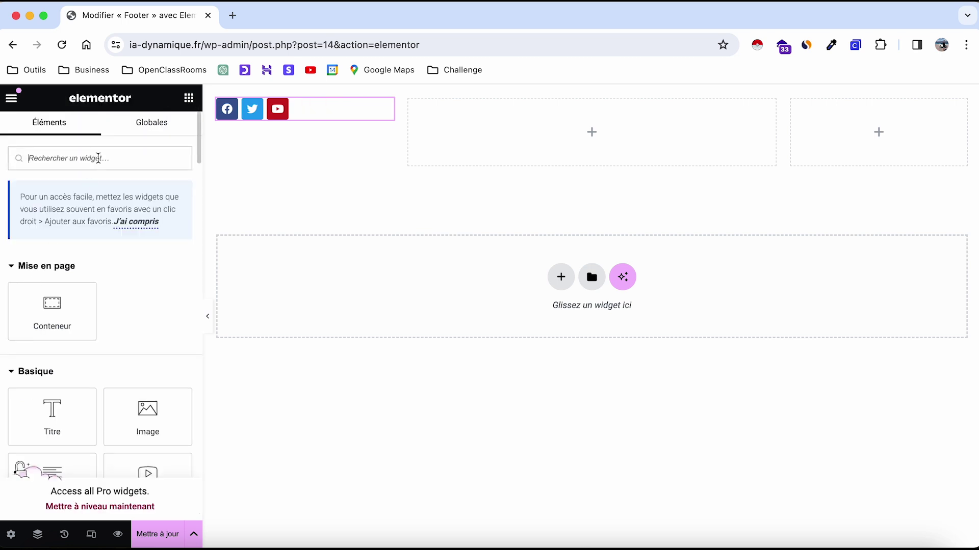
scroll(162, 381, down, 5)
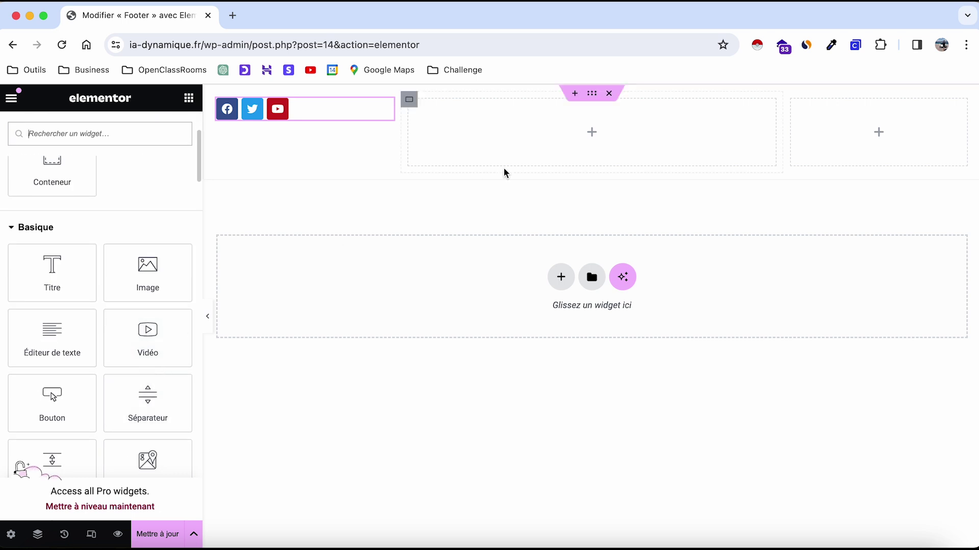
drag(93, 353, 560, 123)
drag(98, 377, 26, 338)
key(BackSpace)
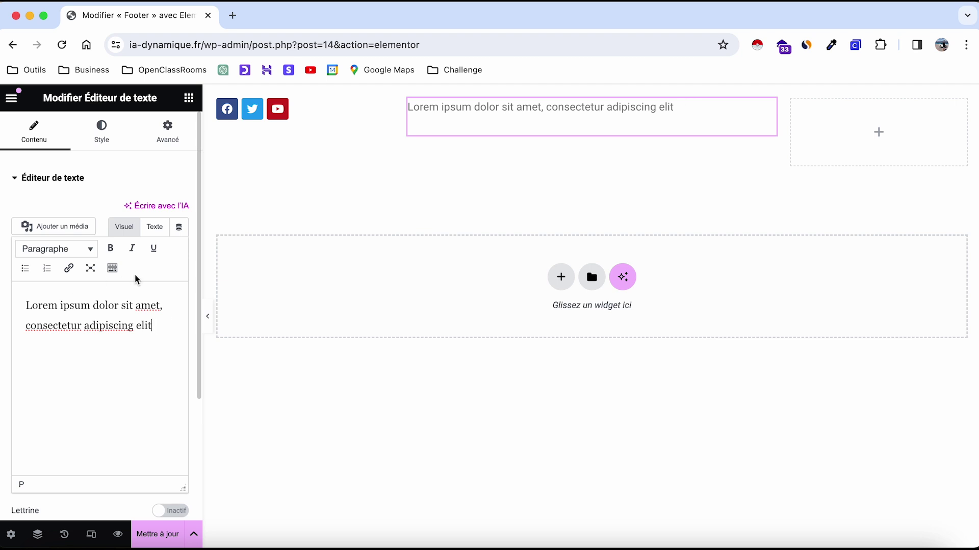
Center the text of the footer's middle column
click(188, 97)
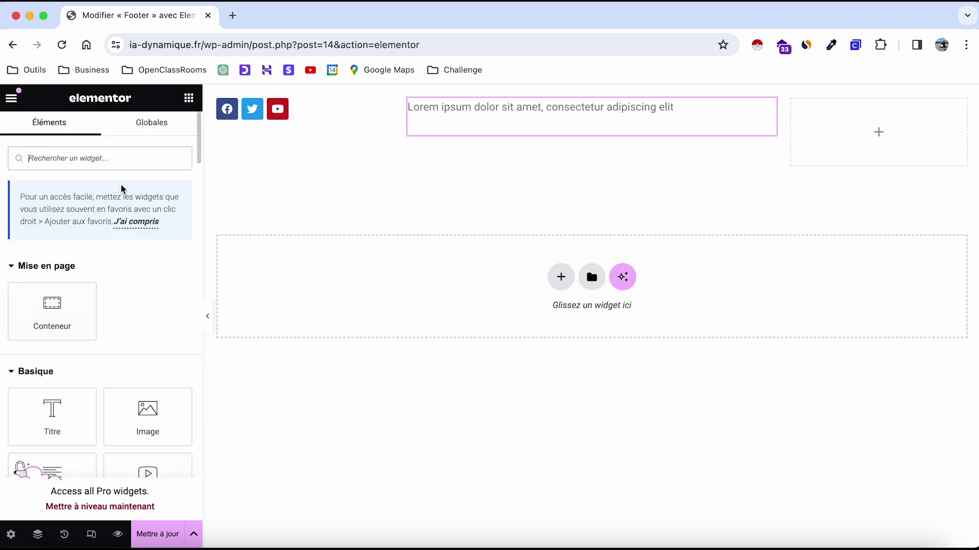
click(434, 133)
click(107, 118)
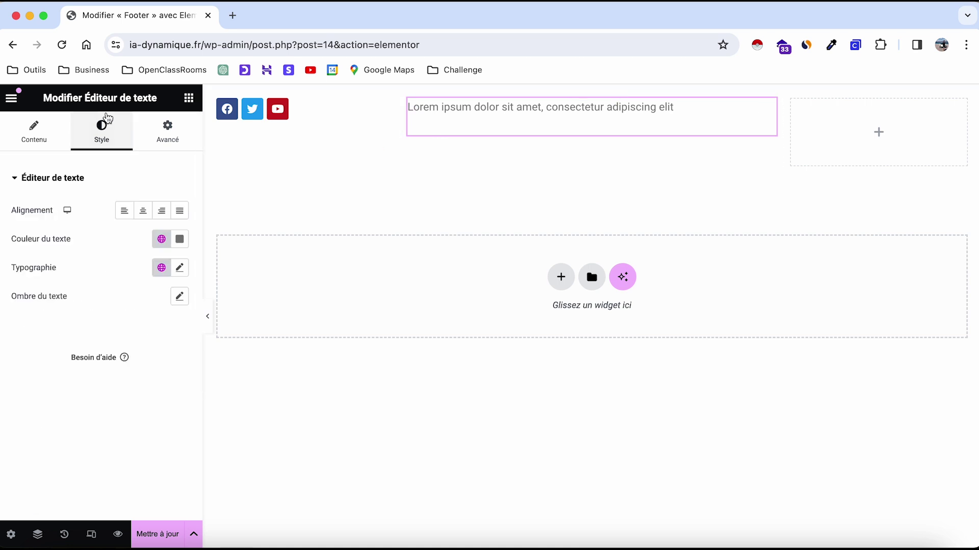
click(143, 211)
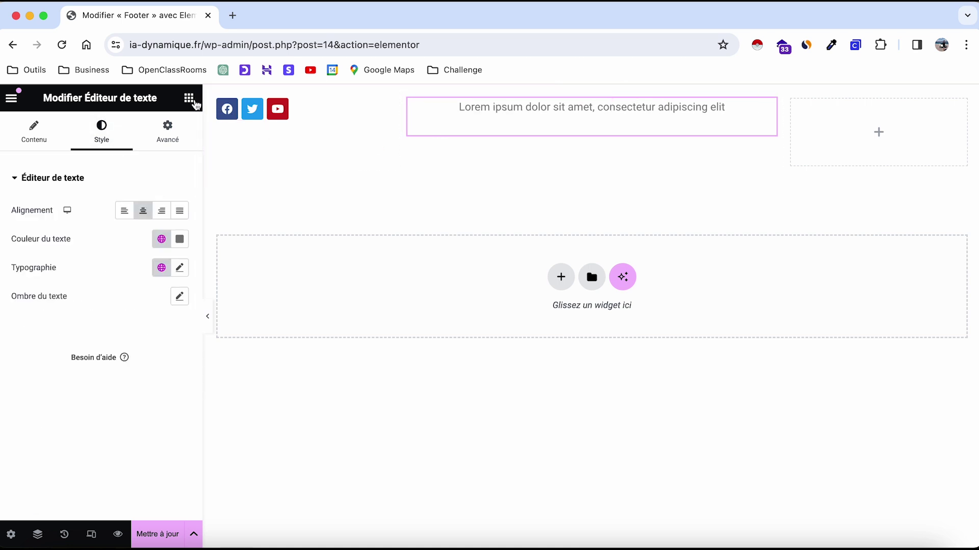
Search the widgets for "menu" and place a Menu de navigation widget in the footer's right column
click(191, 100)
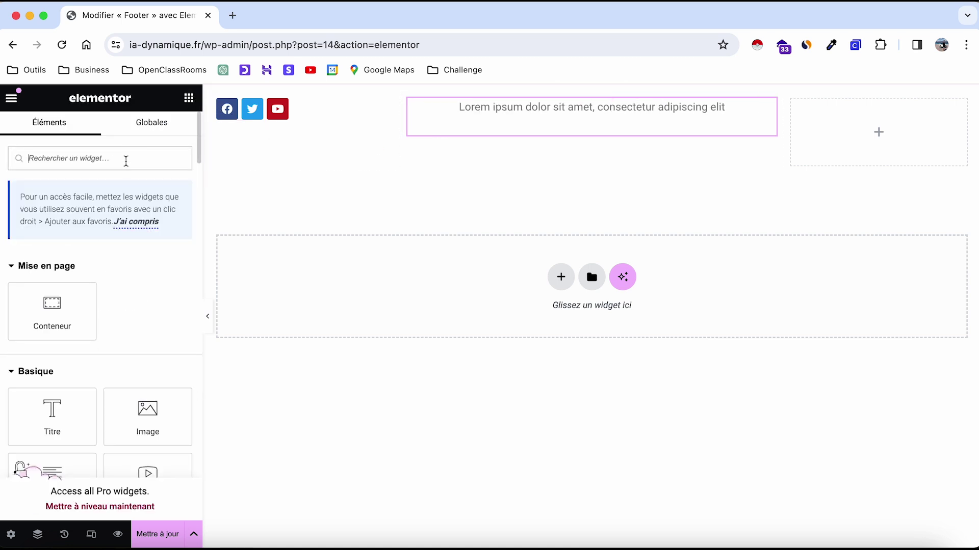
click(126, 161)
text(menu)
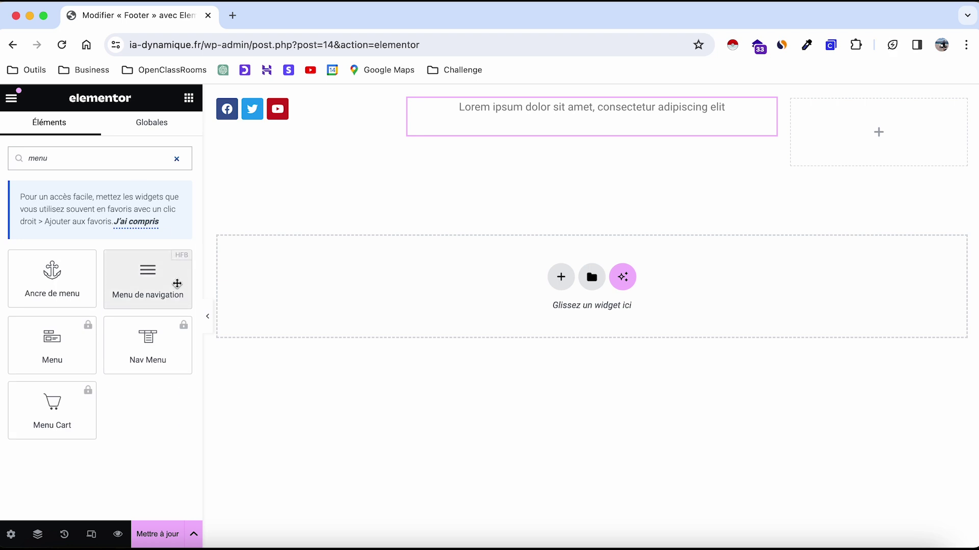
drag(177, 284, 843, 146)
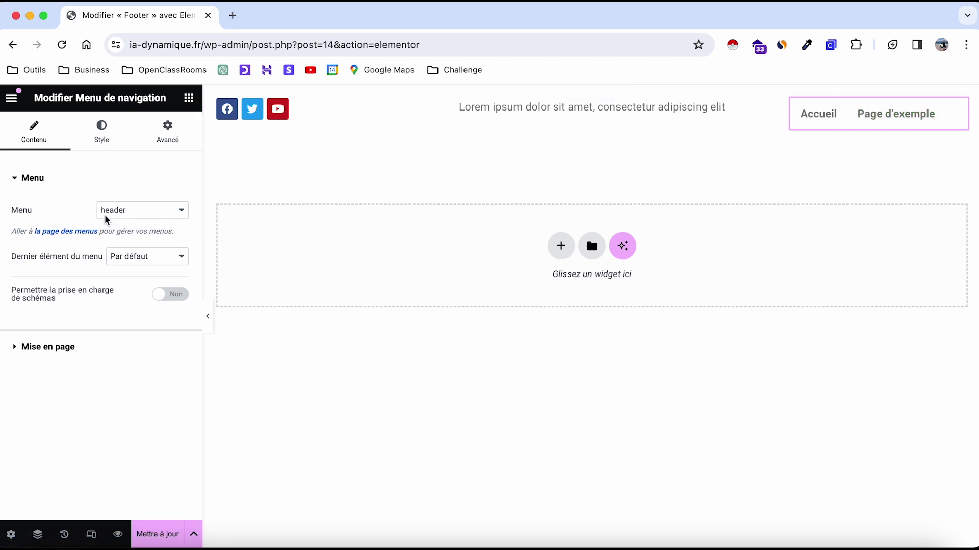
Align the footer's navigation menu to the right and update the footer template
click(103, 133)
scroll(114, 420, down, 2)
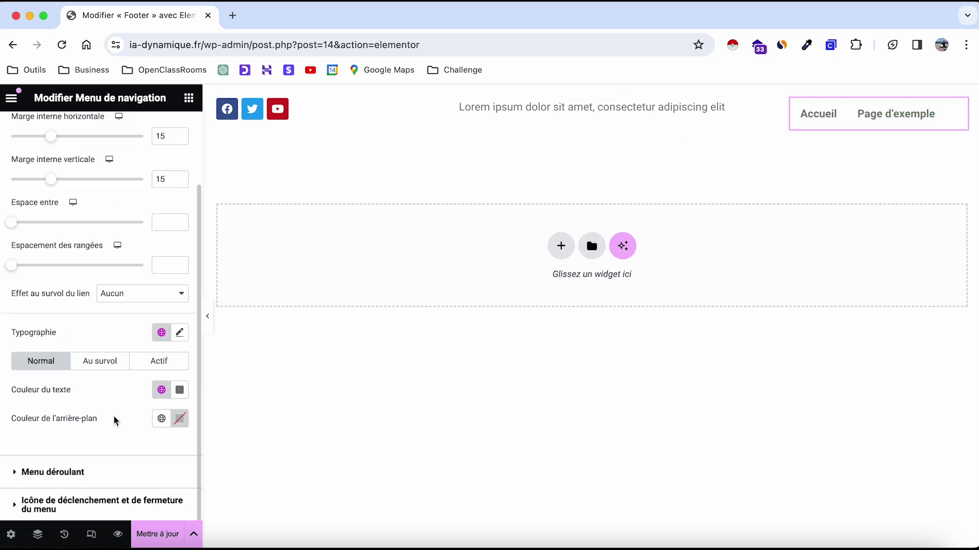
scroll(114, 420, up, 3)
click(49, 146)
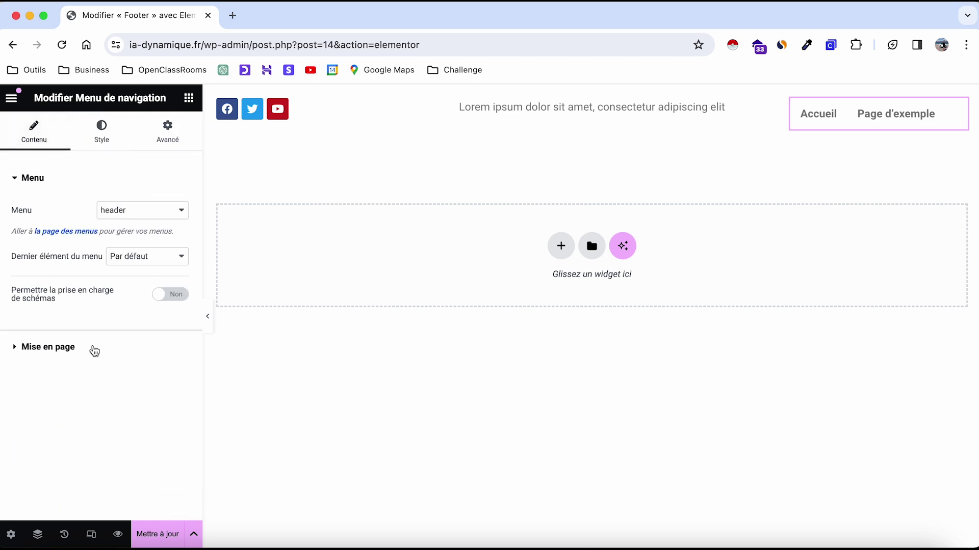
click(94, 351)
click(161, 272)
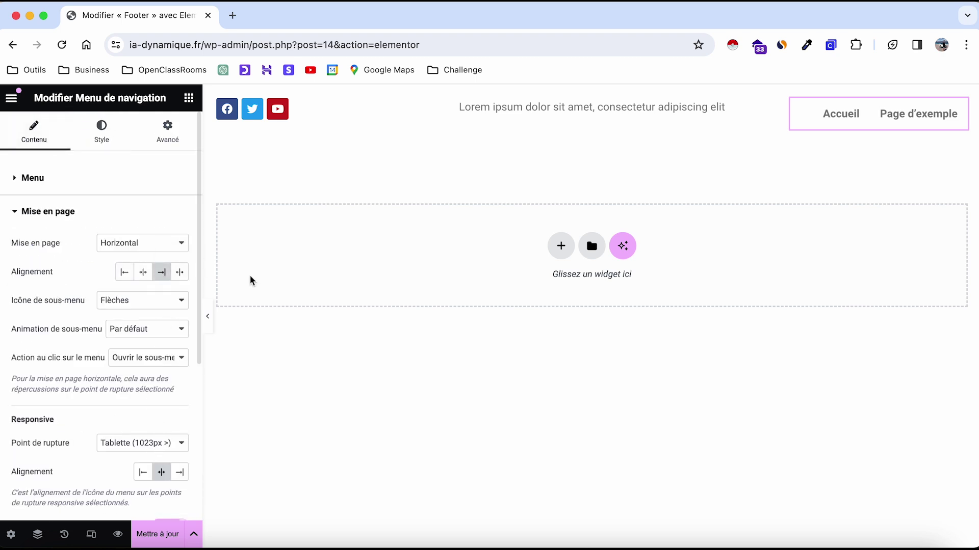
click(159, 539)
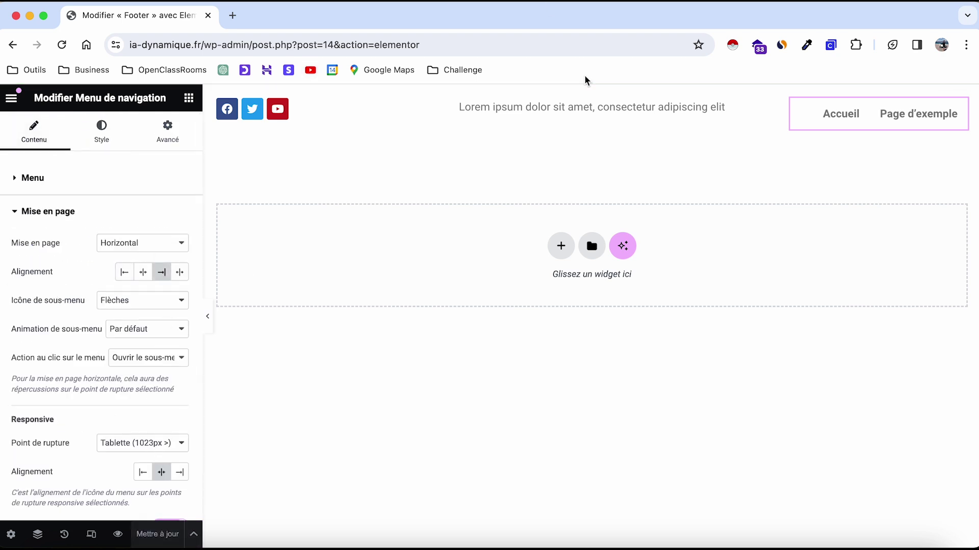
Give the footer container a solid dark grey background, about #3F3F3F, and center its elements vertically
click(591, 93)
click(127, 128)
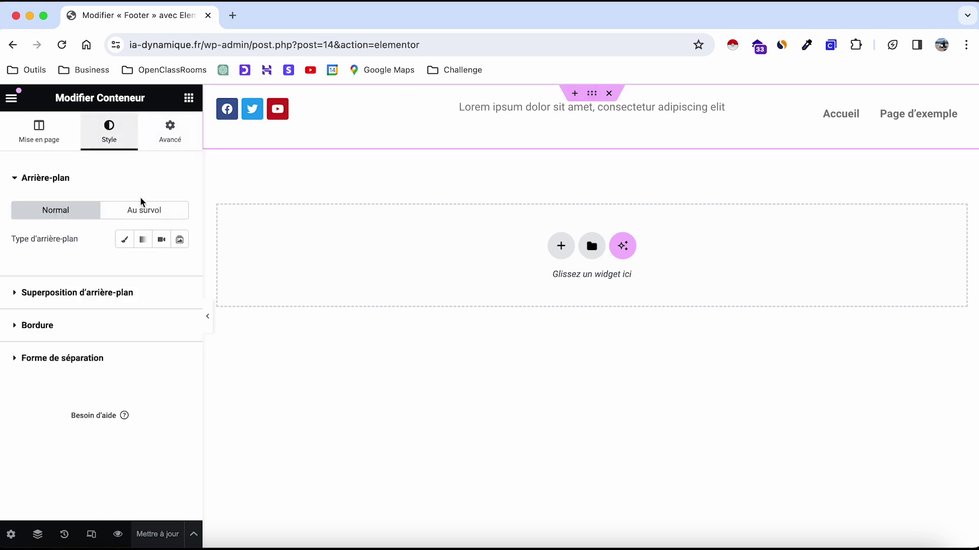
click(127, 242)
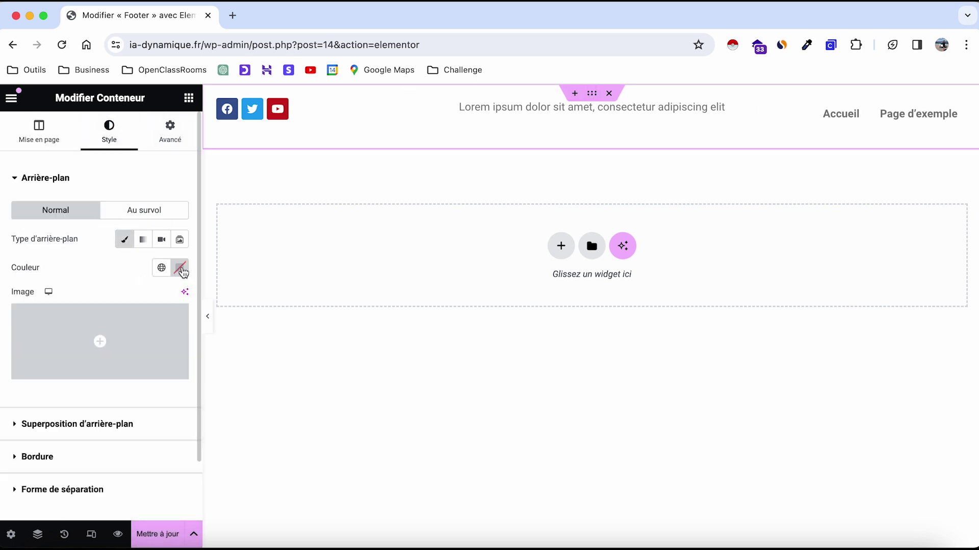
click(179, 267)
click(132, 387)
drag(122, 396, 102, 401)
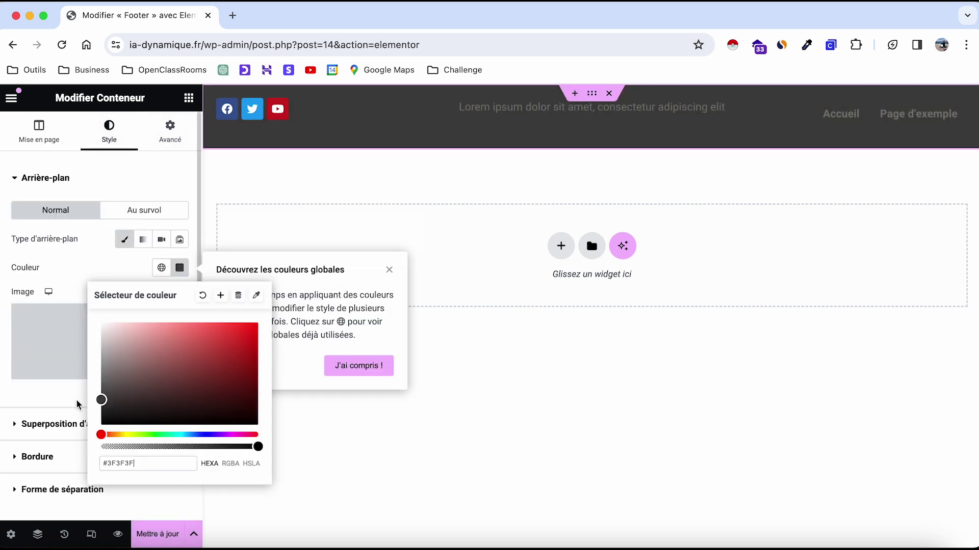
click(300, 270)
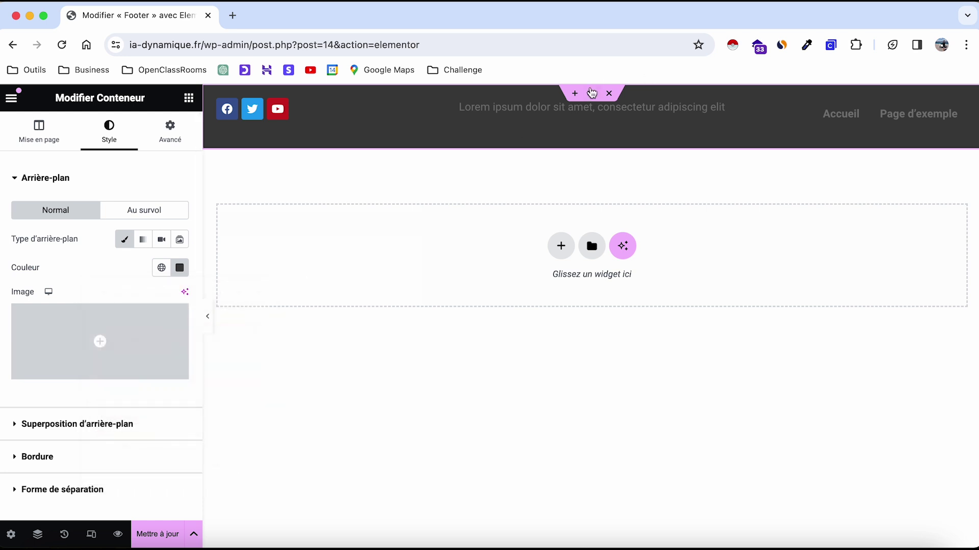
click(41, 134)
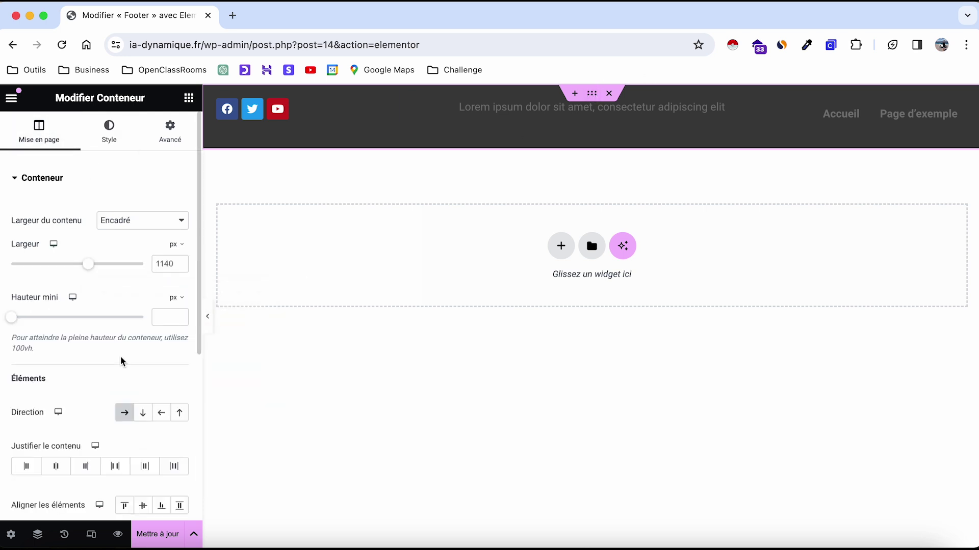
click(144, 505)
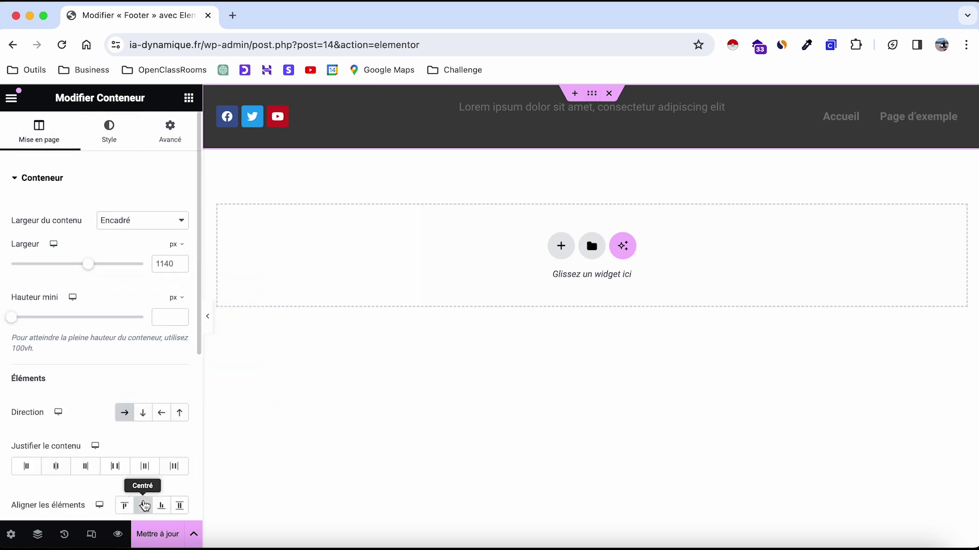
Replace the text editor widget in the footer's middle column with a Titre widget
click(534, 106)
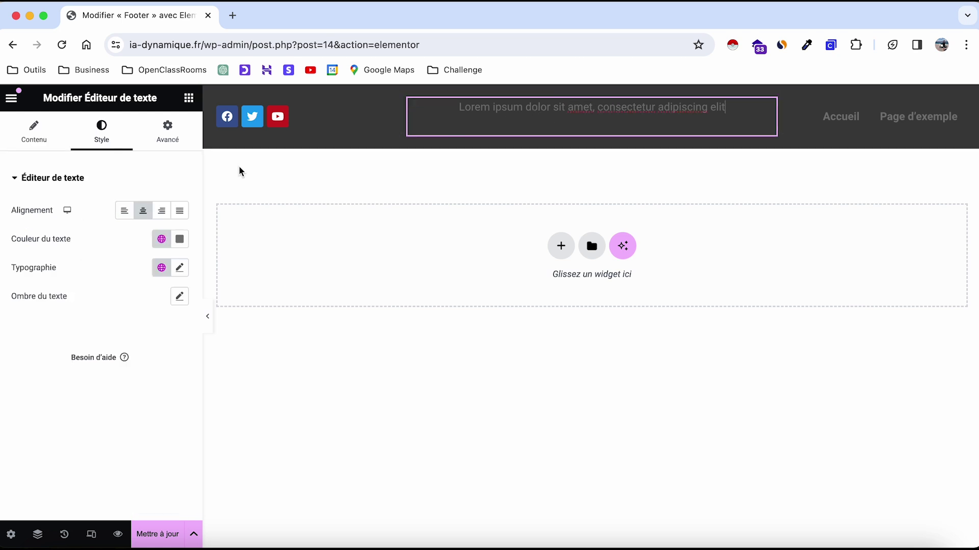
click(186, 99)
drag(56, 414, 491, 136)
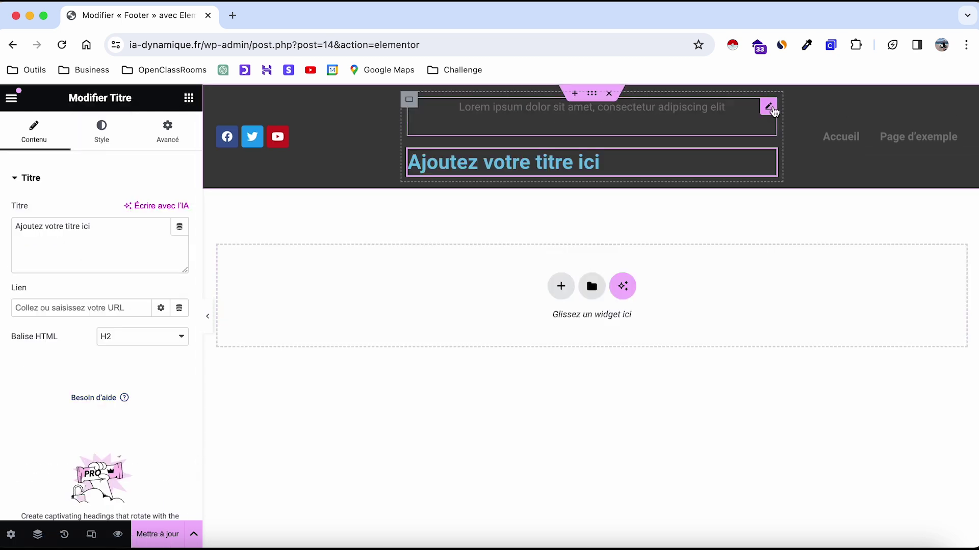
right_click(770, 111)
click(793, 408)
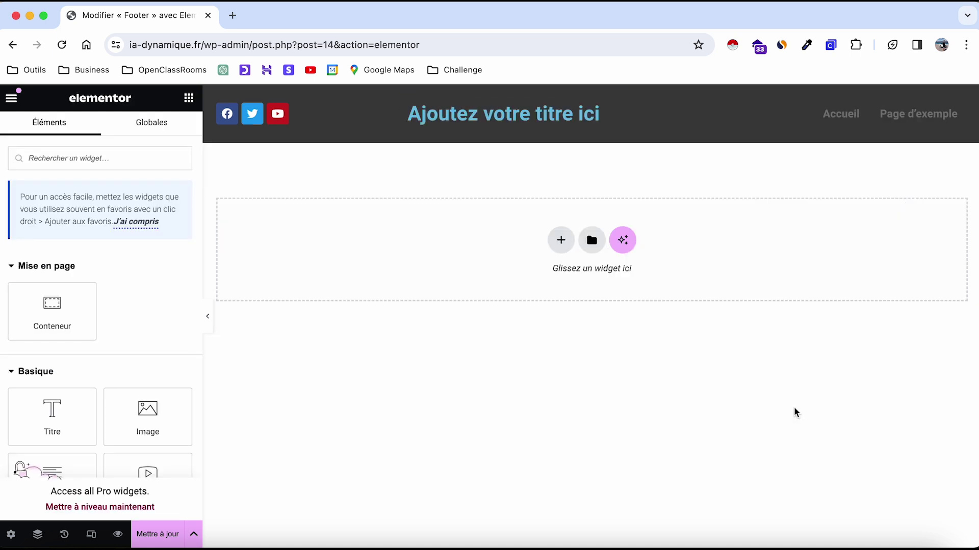
Set the footer title's HTML tag to H6 and center it in its column
click(491, 113)
click(129, 343)
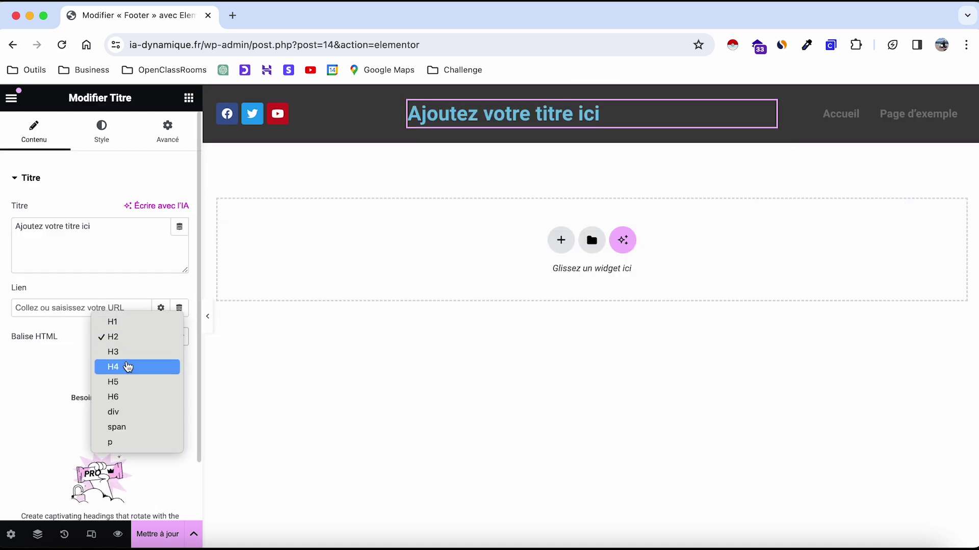
click(125, 402)
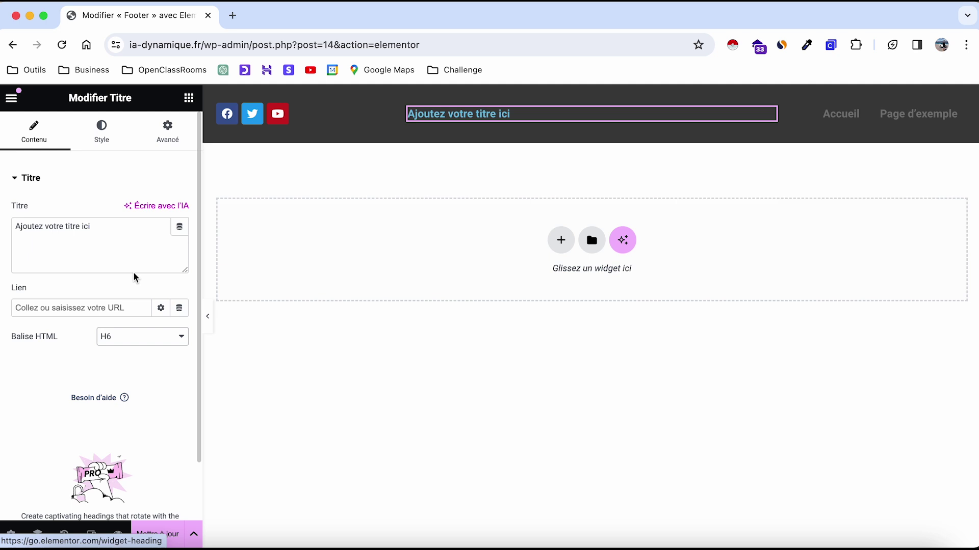
click(102, 131)
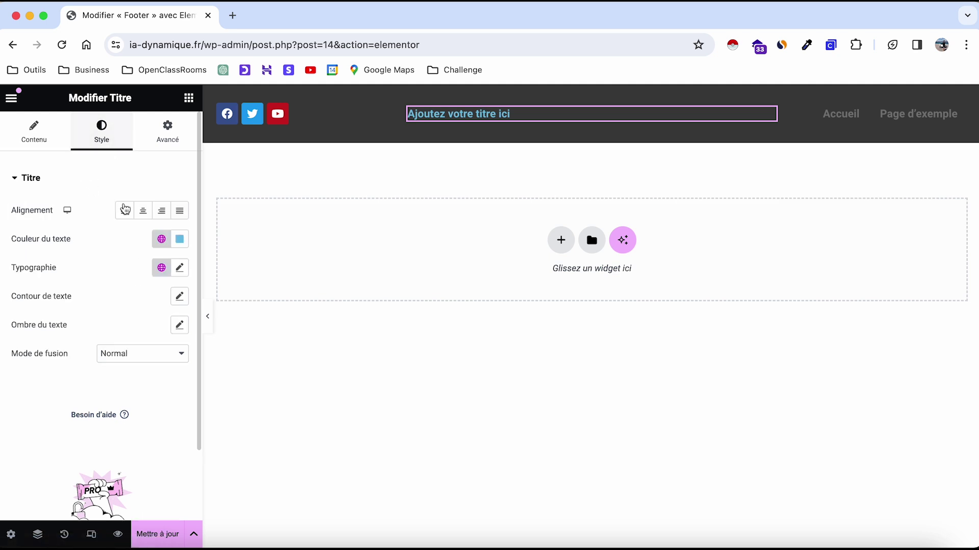
click(143, 211)
Change the footer title's text colour to white
click(27, 143)
click(93, 244)
triple_click(94, 244)
click(107, 115)
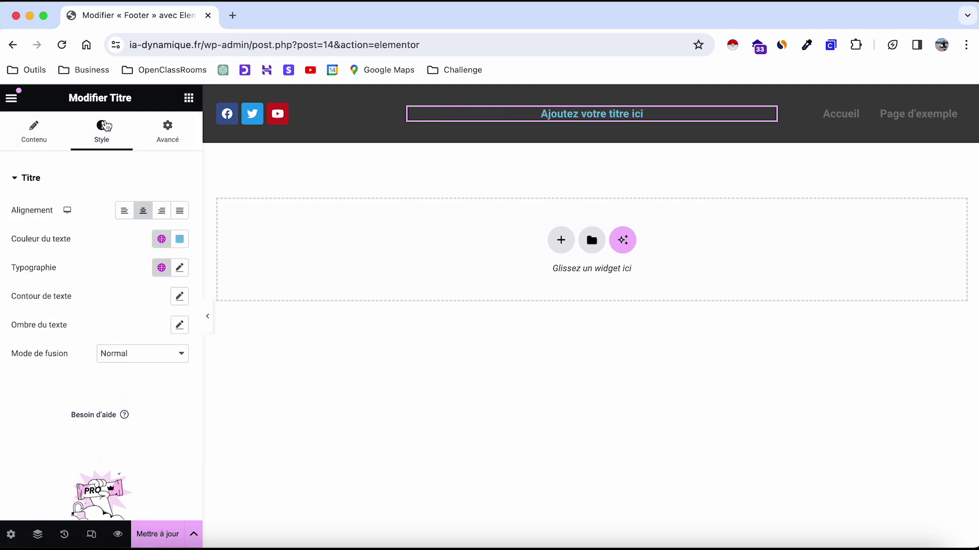
click(180, 239)
drag(146, 305, 64, 281)
click(64, 281)
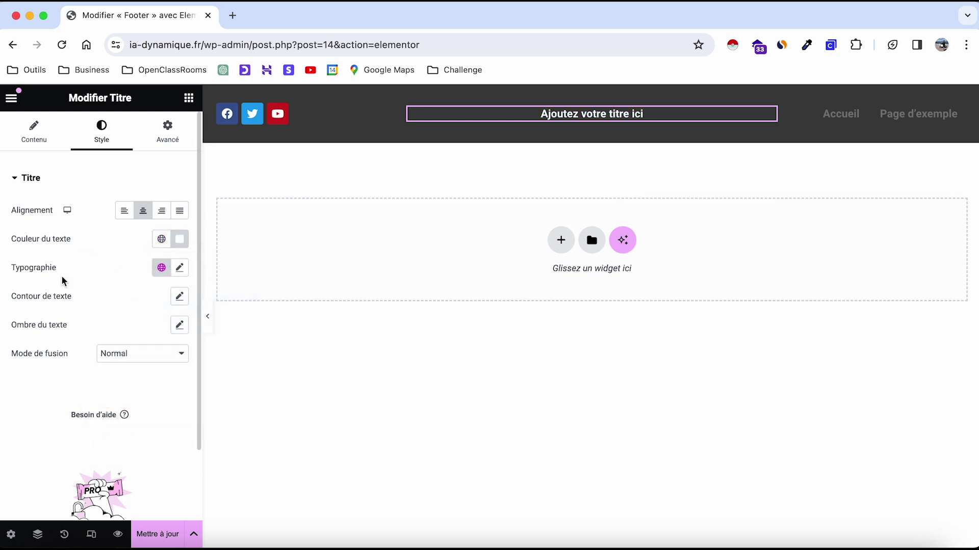
Update the footer template and open the ia-dynamique.fr home page to check the header and footer
click(34, 134)
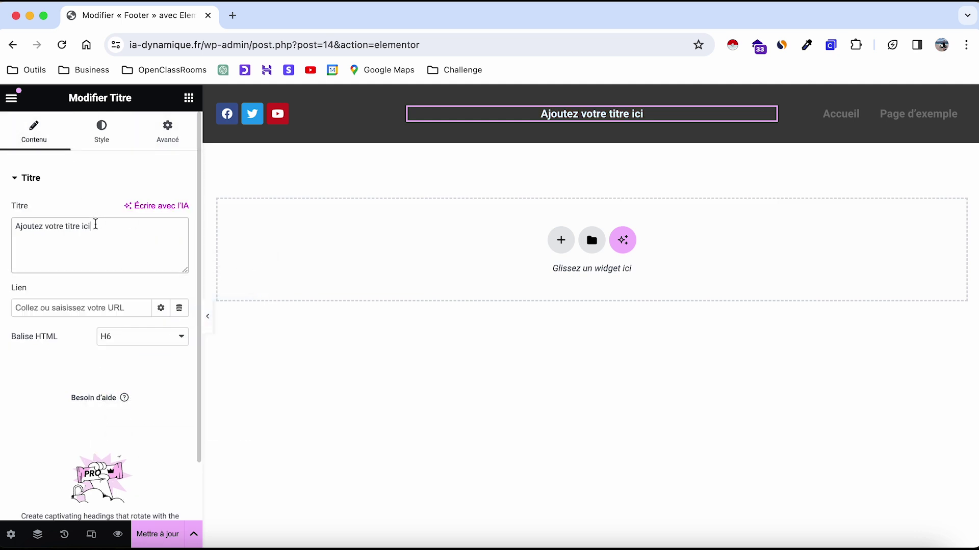
triple_click(94, 224)
click(154, 542)
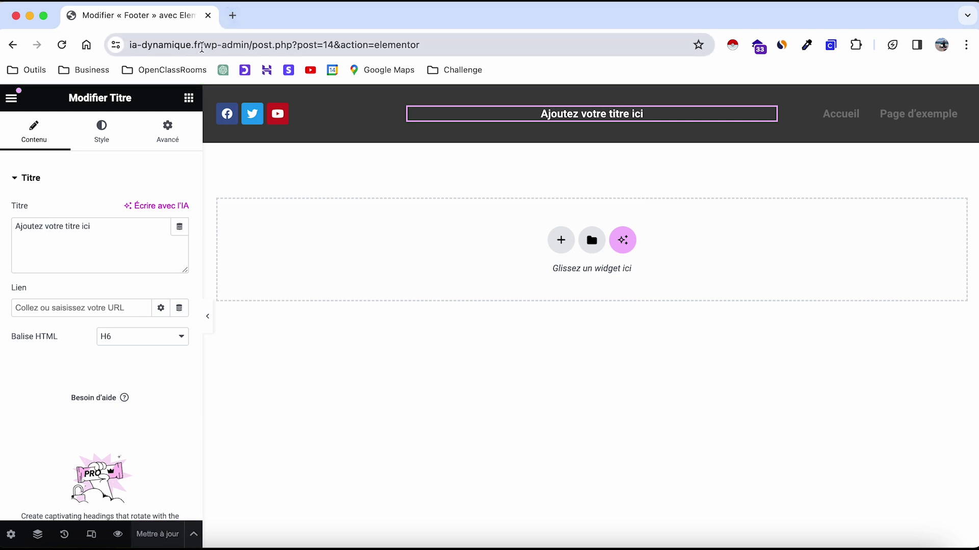
drag(235, 45, 927, 87)
key(BackSpace)
key(Return)
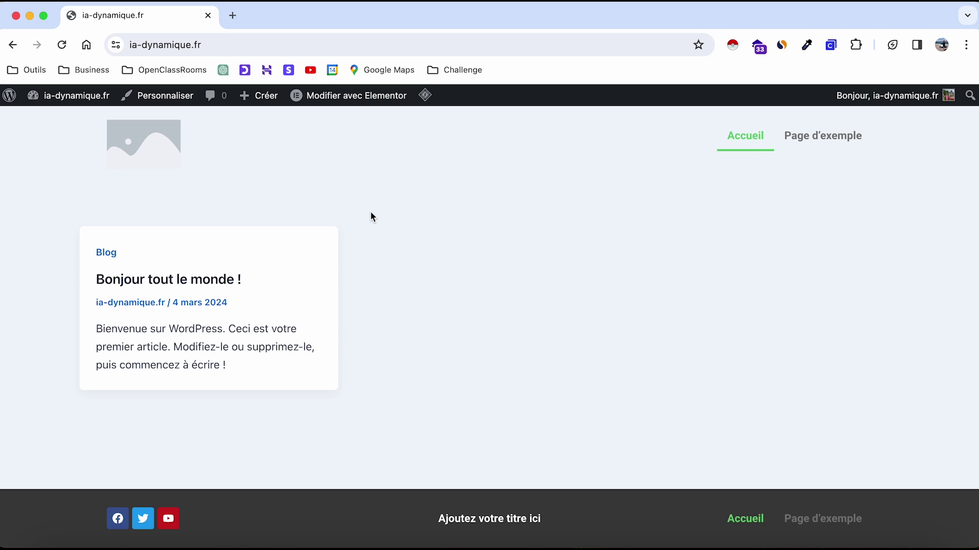
Return to the WordPress dashboard and dismiss its welcome panel
click(61, 95)
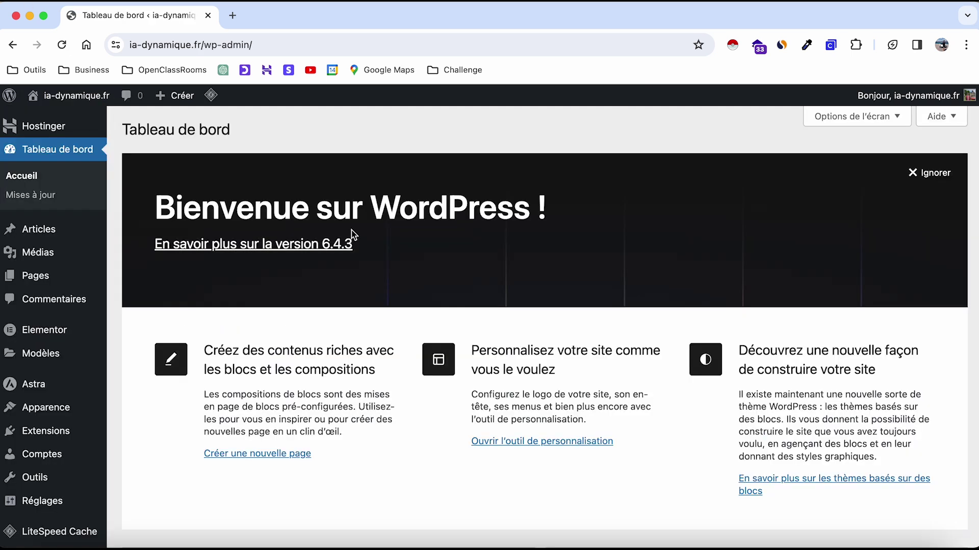
click(943, 181)
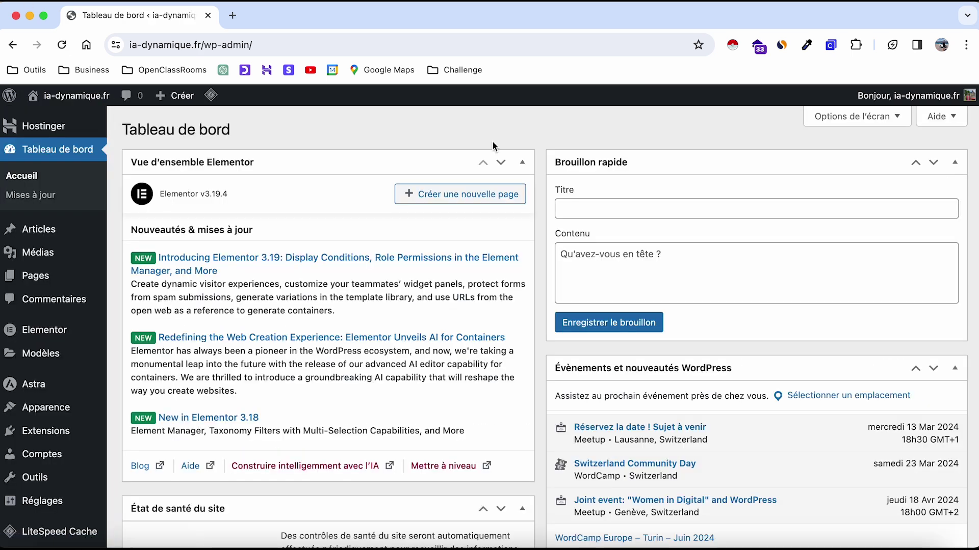